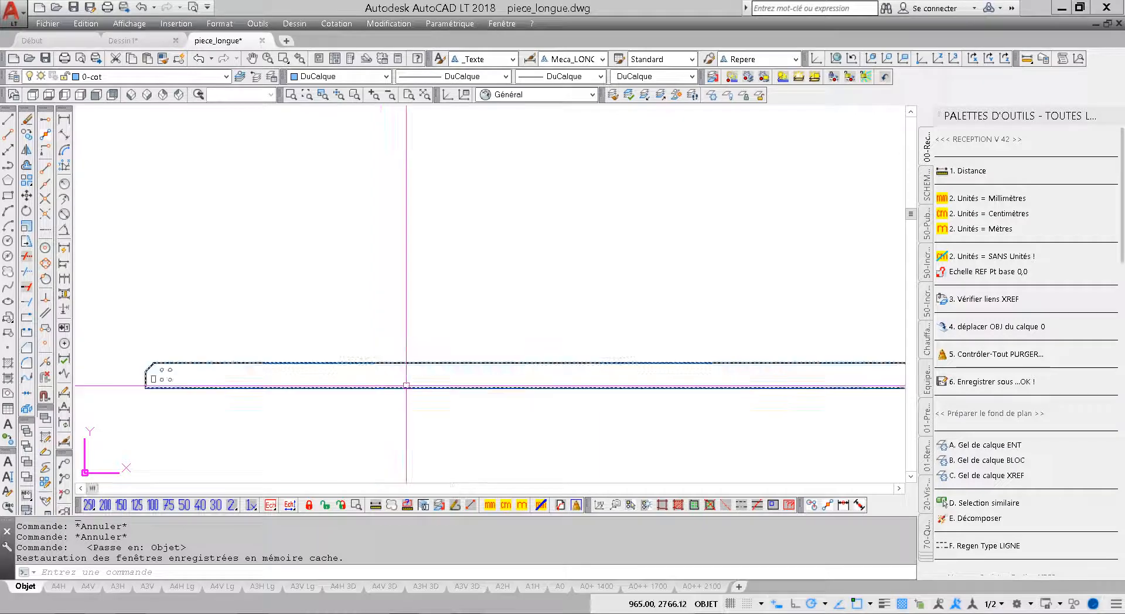
Step: Try to measure the long part's overall length and its height at mid-length in model space
scroll(408, 384, "down", 2)
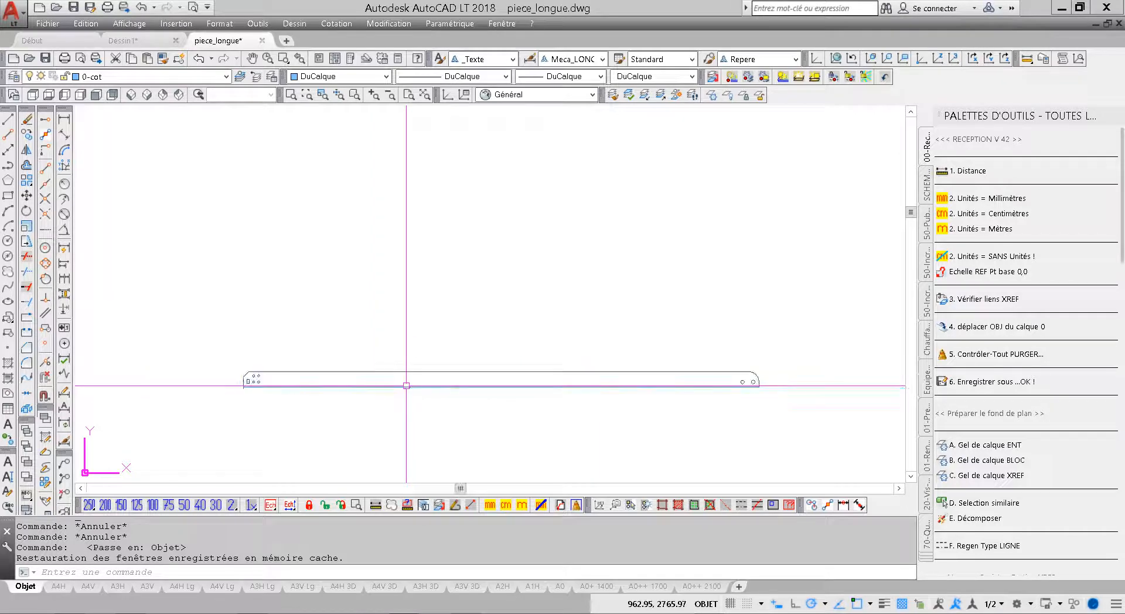
left_click(377, 505)
left_click(244, 381)
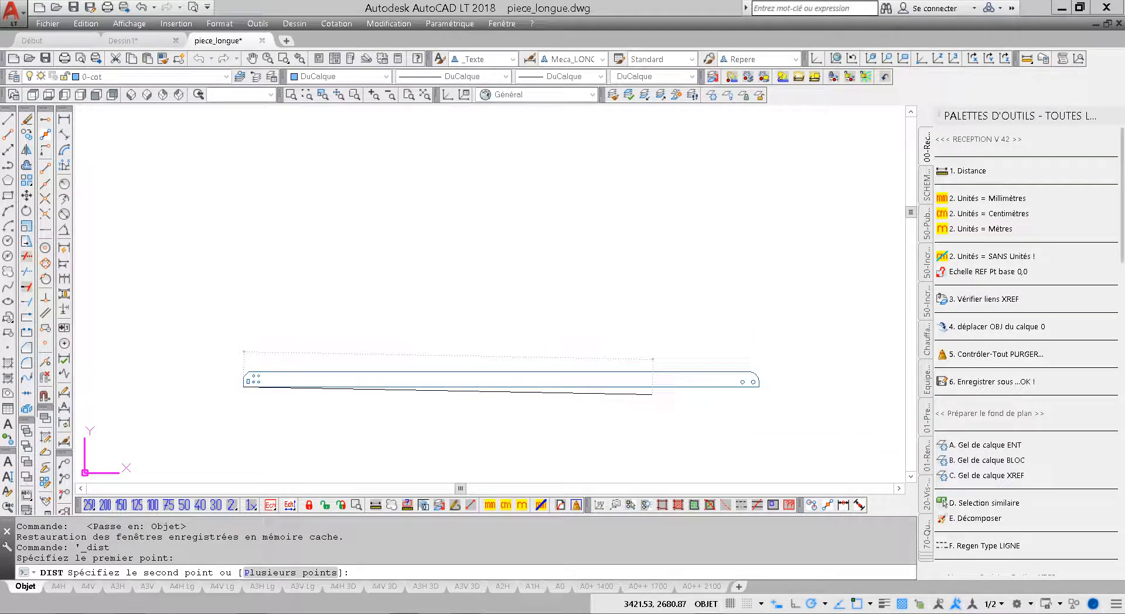
key("Escape")
key("Escape")
key("Return")
left_click(501, 388)
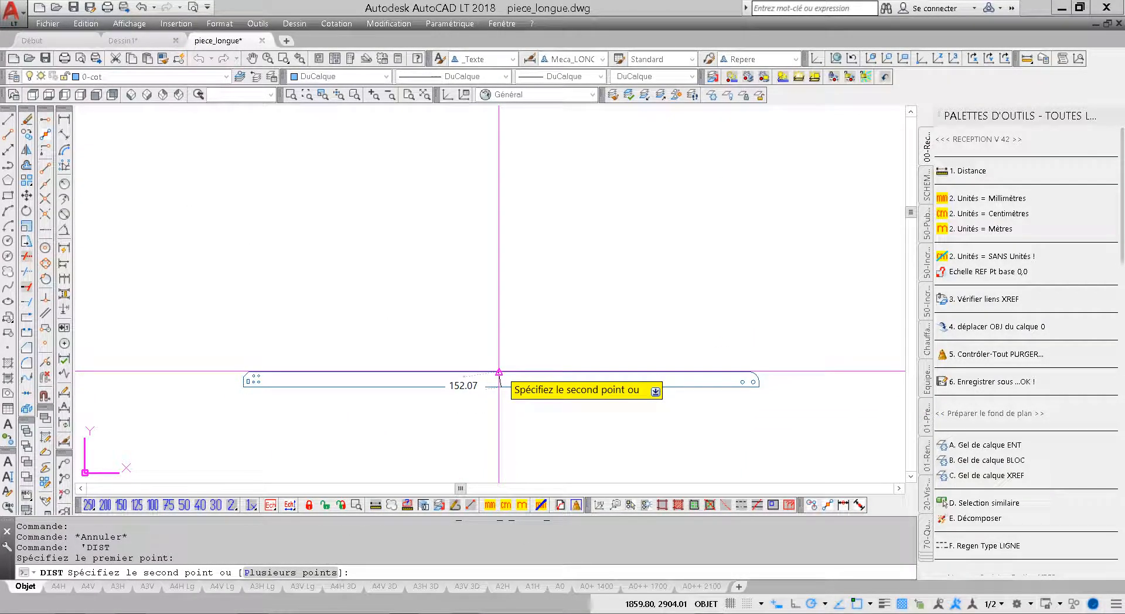
key("Escape")
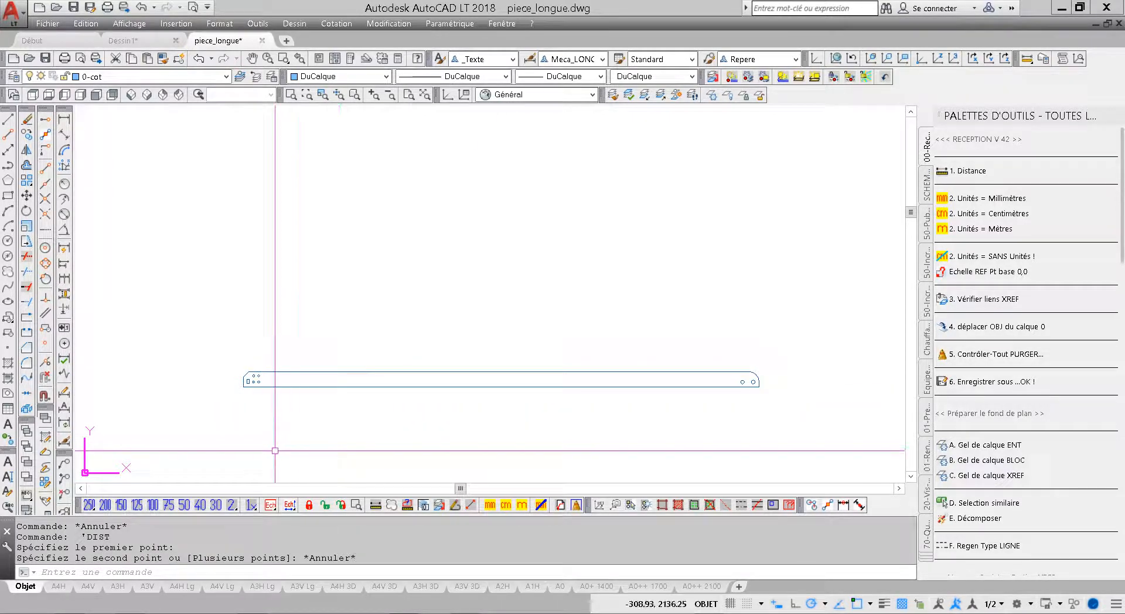
Step: Browse the long-part layouts A4H Lg, A4V Lg, A3H Lg and A3V Lg to compare their viewport arrangements
mouse_move(182, 590)
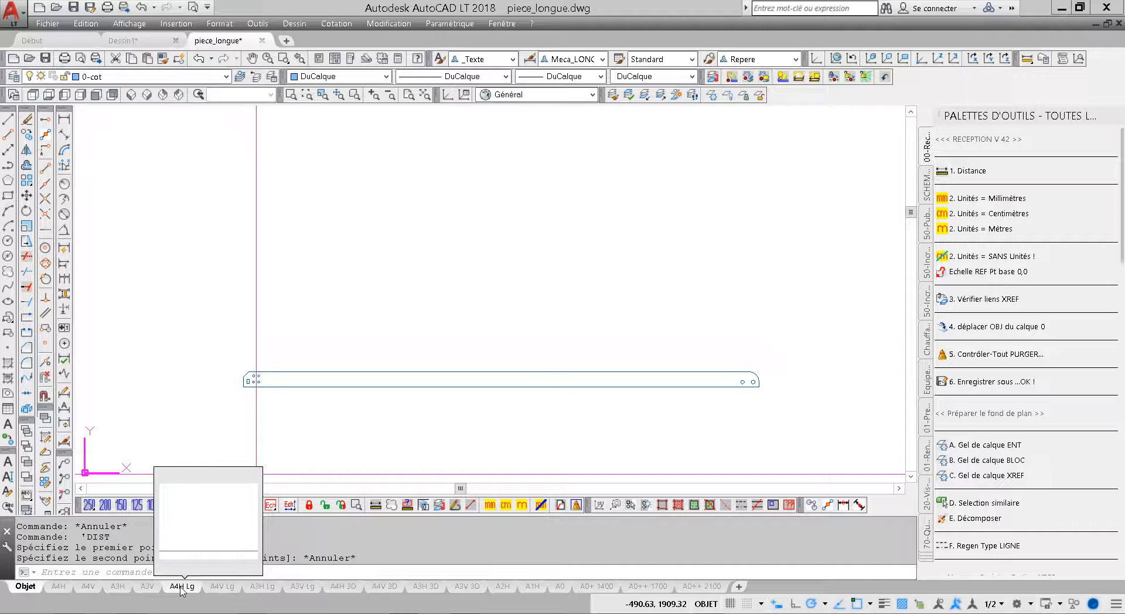
left_click(182, 588)
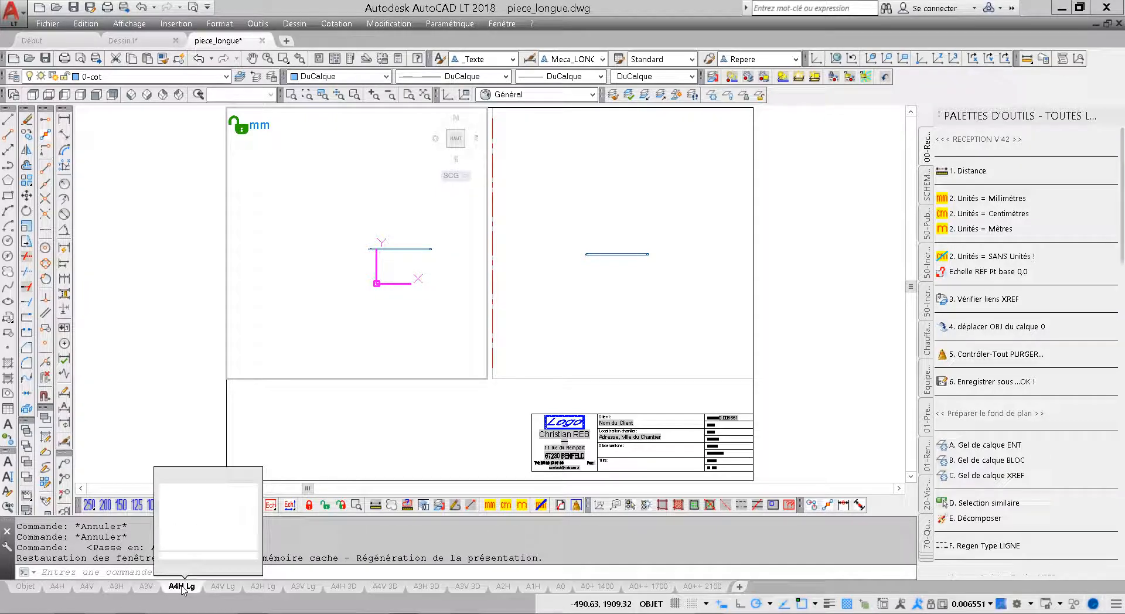
left_click(223, 587)
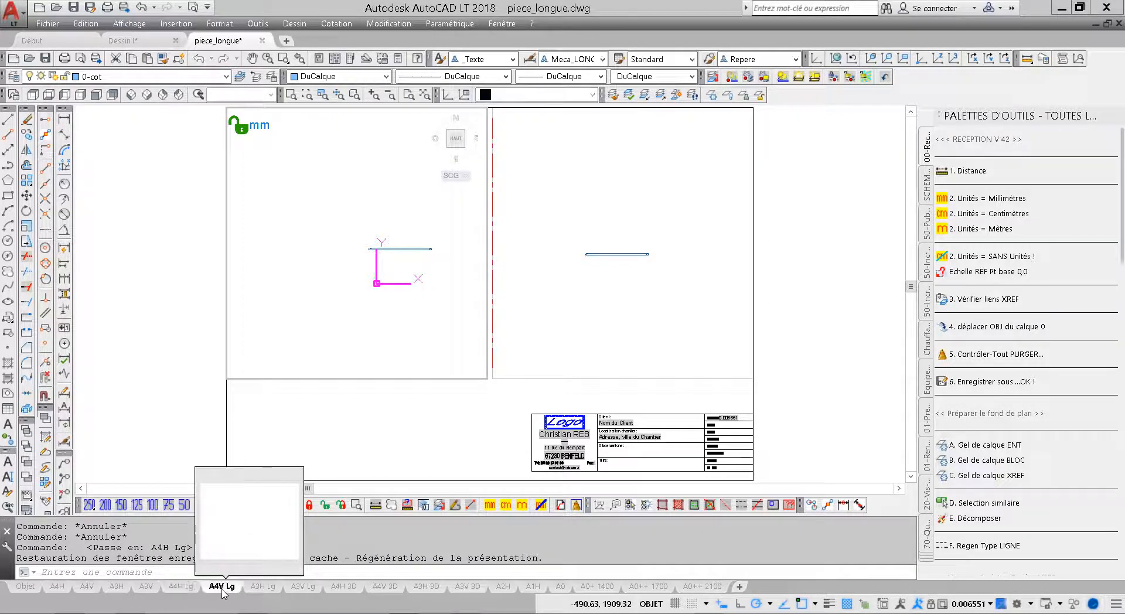
left_click(261, 587)
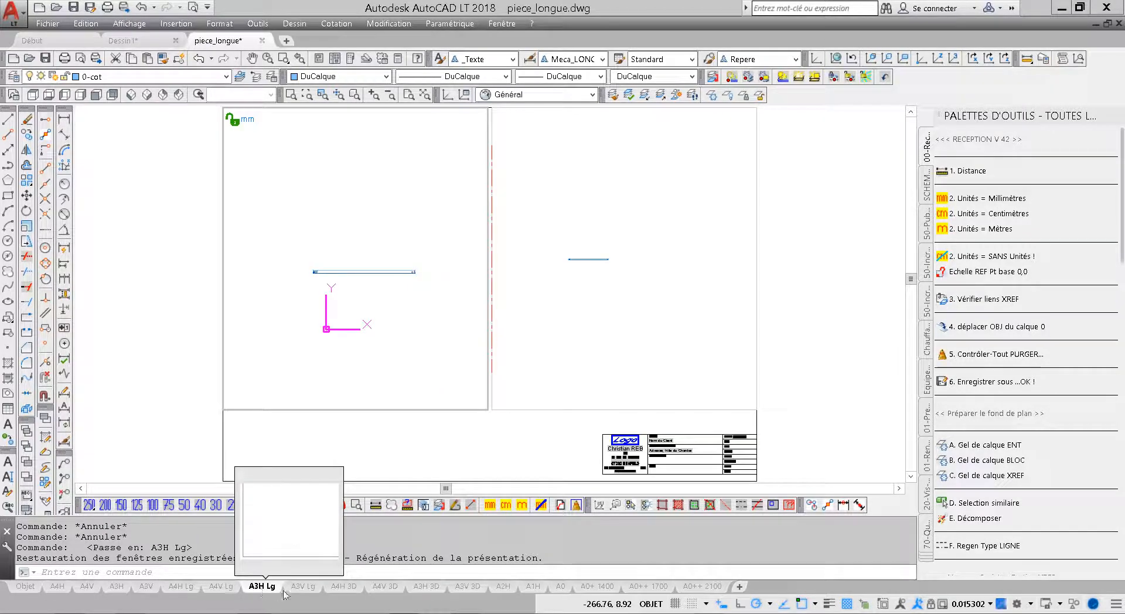
left_click(303, 588)
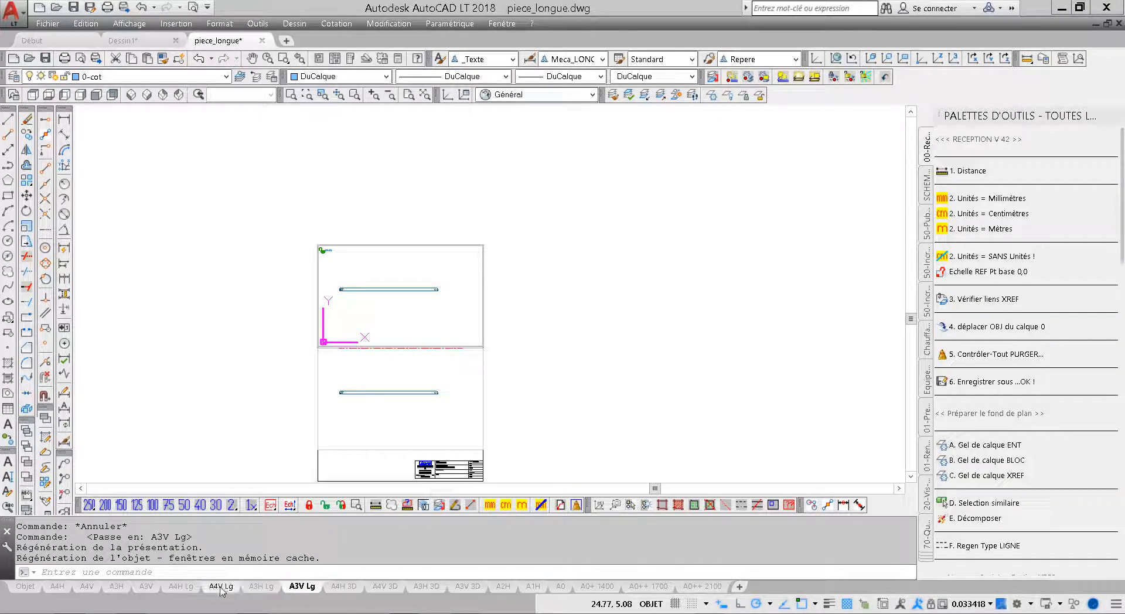
Step: Return to the A4H Lg layout and zoom the paper sheet and both viewports to their extents
left_click(181, 587)
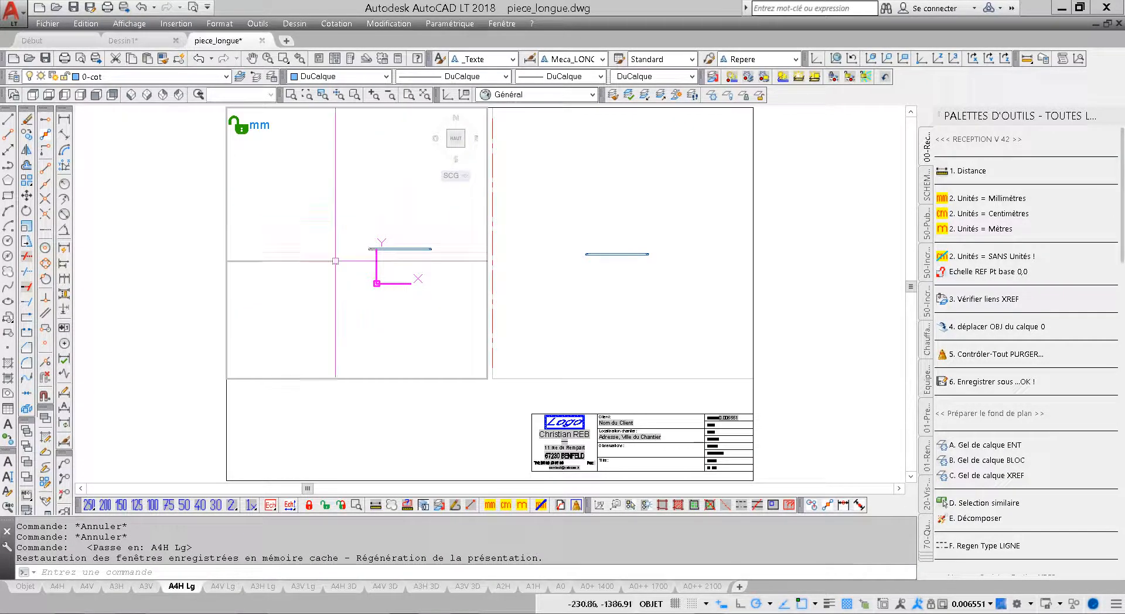
left_click(356, 507)
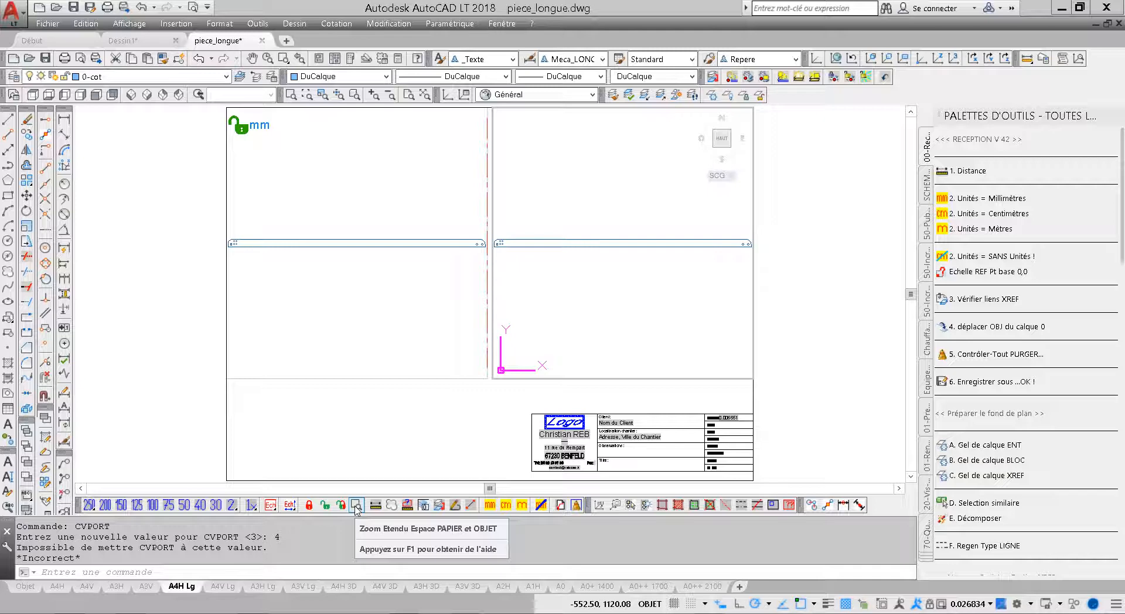
Step: Copy the two viewports and their break lines in paper space to the area just right of the A4 sheet
double_click(506, 399)
left_click(504, 394)
left_click(466, 351)
scroll(433, 366, "down", 1)
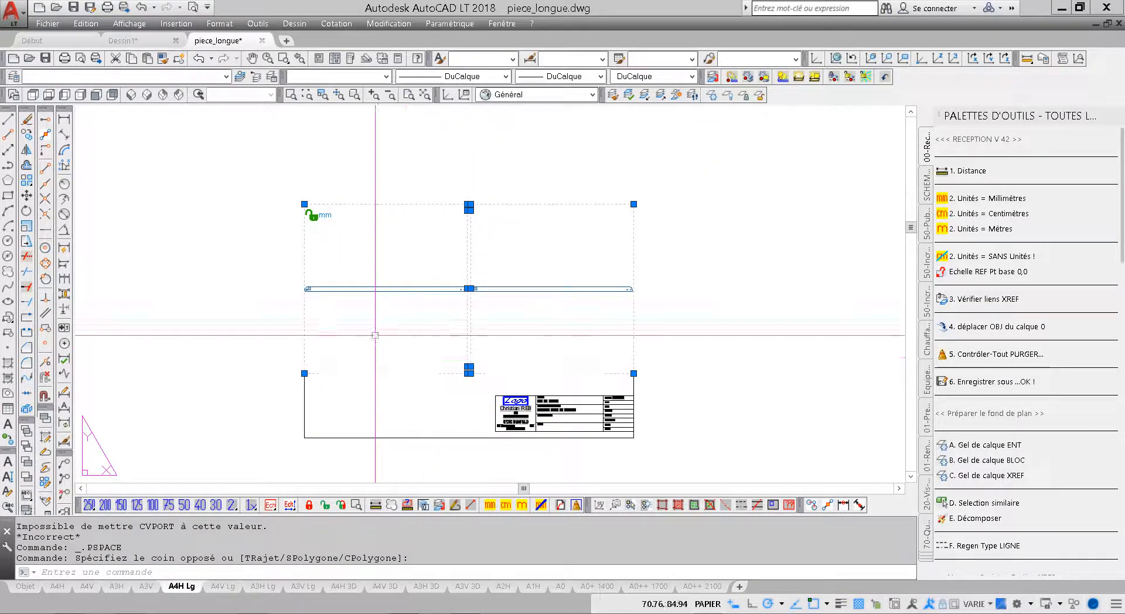
left_click(27, 134)
left_click(380, 142)
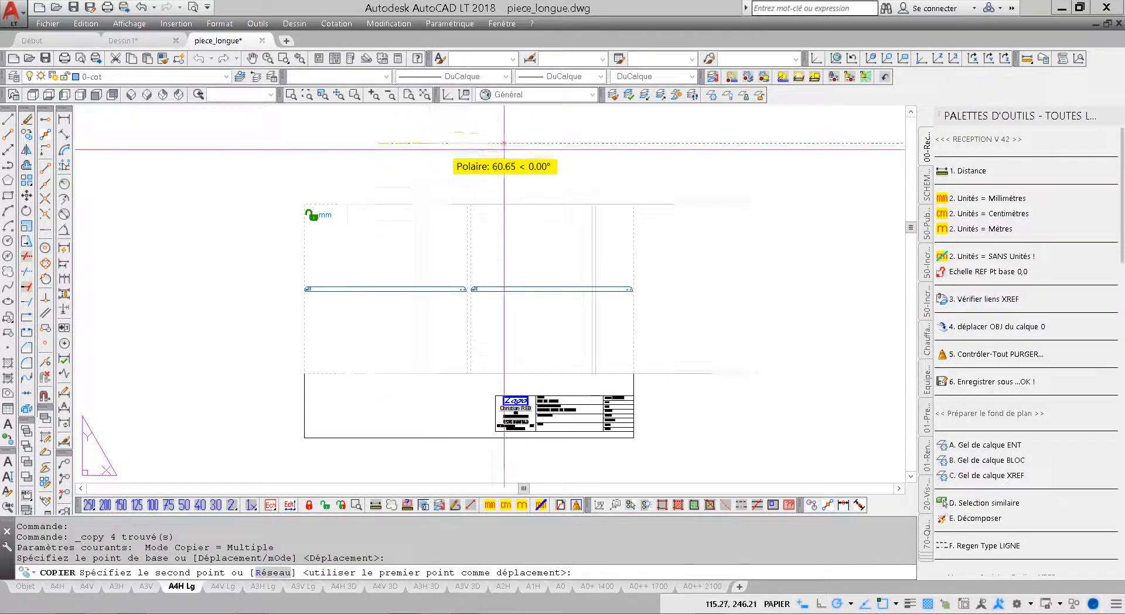
left_click(727, 142)
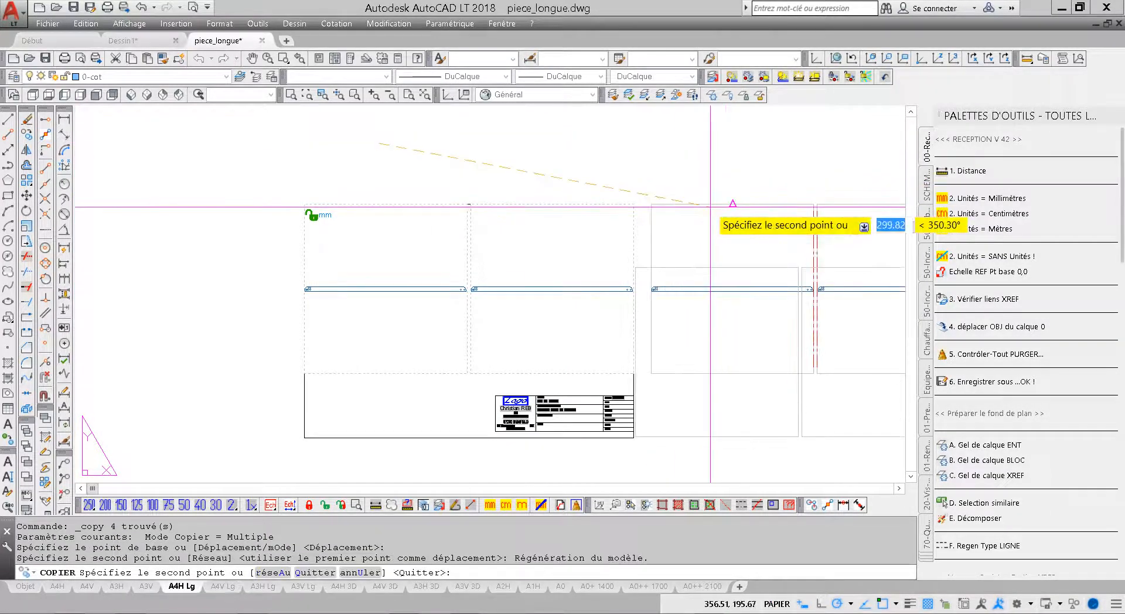
middle_click_drag(705, 203, 651, 194)
key("Escape")
key("Escape")
Step: Zoom out inside each of the four viewports and reset the sheet and all viewports to their extents
left_click(671, 242)
double_click(671, 241)
scroll(671, 242, "down", 6)
left_click(812, 266)
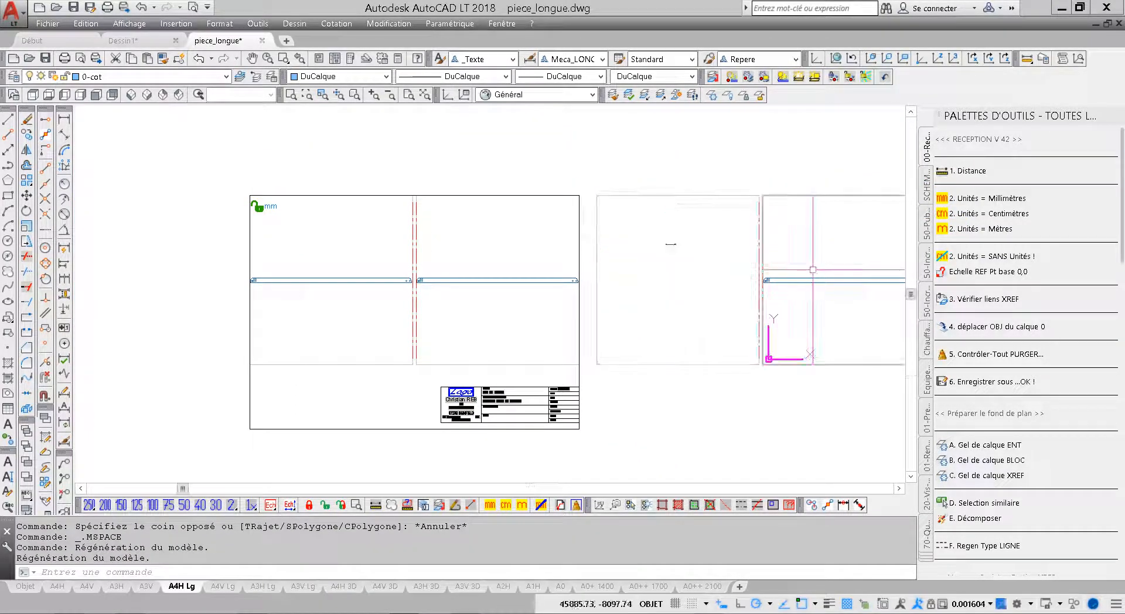
scroll(813, 266, "down", 4)
left_click(418, 281)
scroll(418, 280, "down", 5)
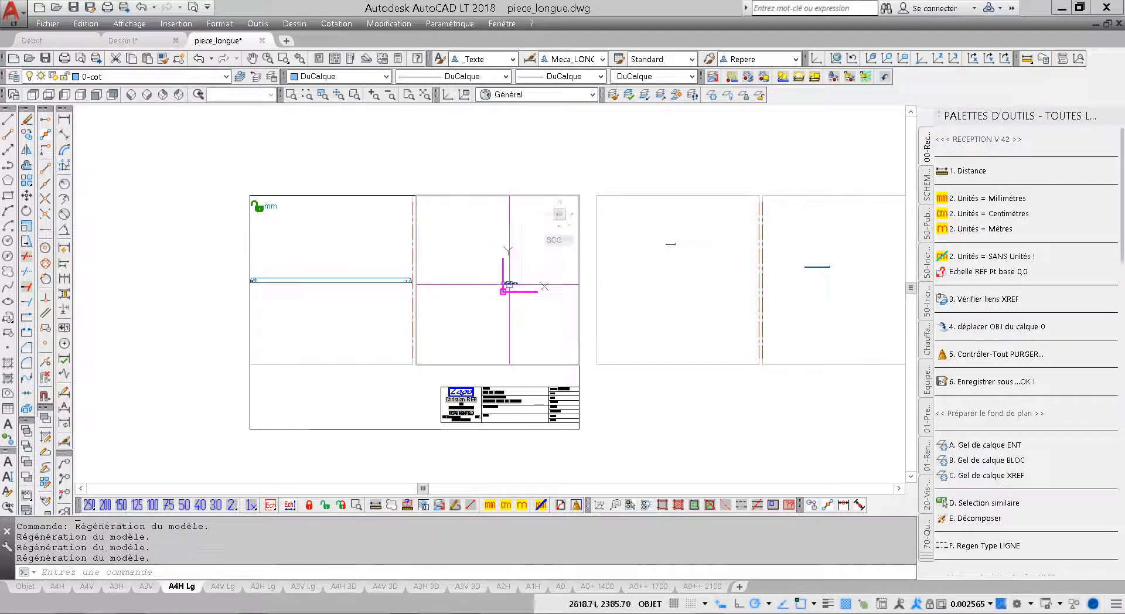
left_click(409, 280)
scroll(409, 280, "down", 5)
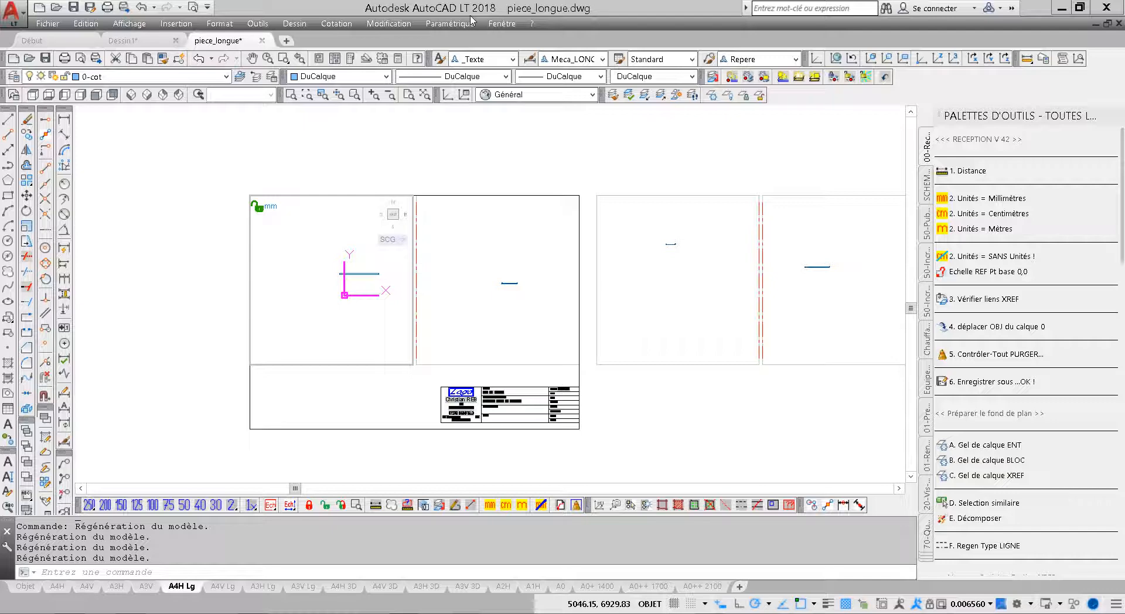
left_click(358, 505)
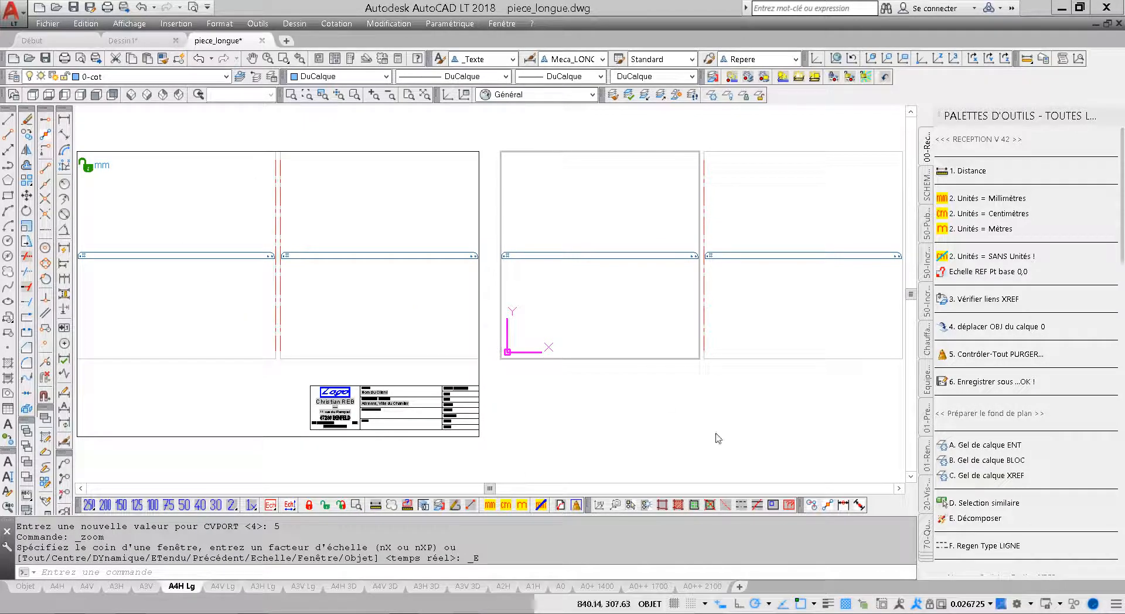
Step: Delete the copied viewports and break lines beside the sheet and fit the layout in the view
double_click(772, 392)
left_click(736, 389)
left_click(652, 203)
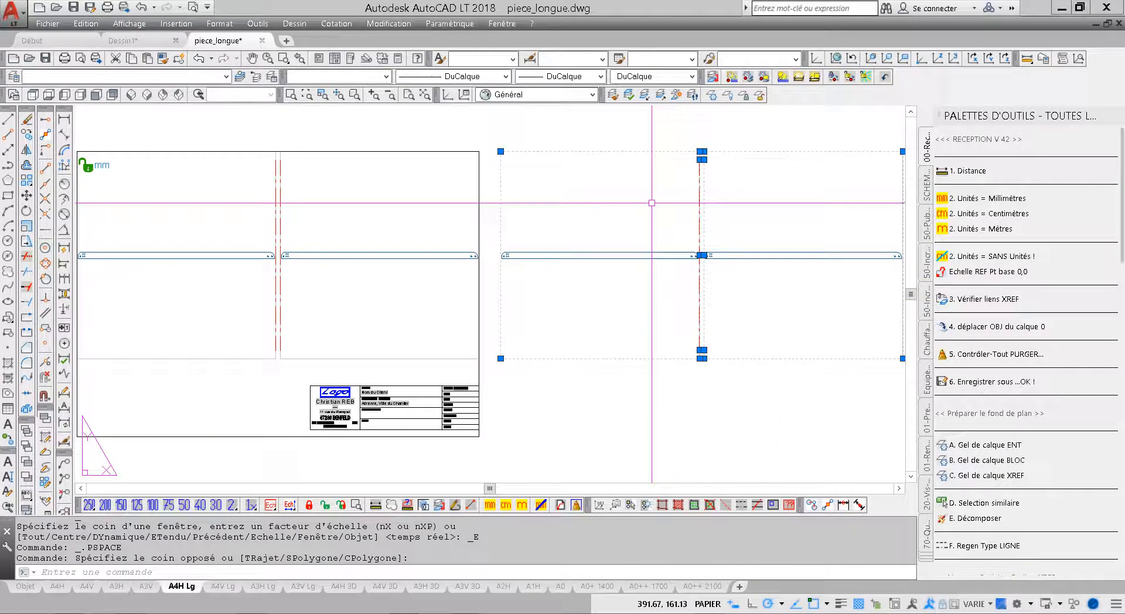
key("Delete")
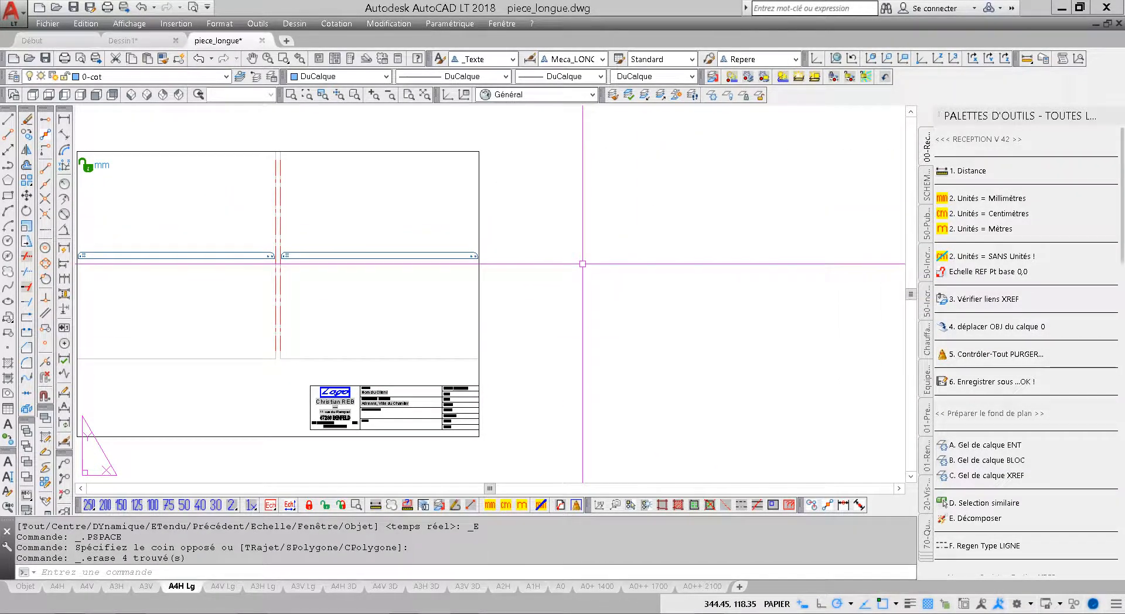
middle_click(583, 263)
middle_click(583, 263)
Step: Set the left viewport and the right viewport to a scale of 1:2
double_click(401, 267)
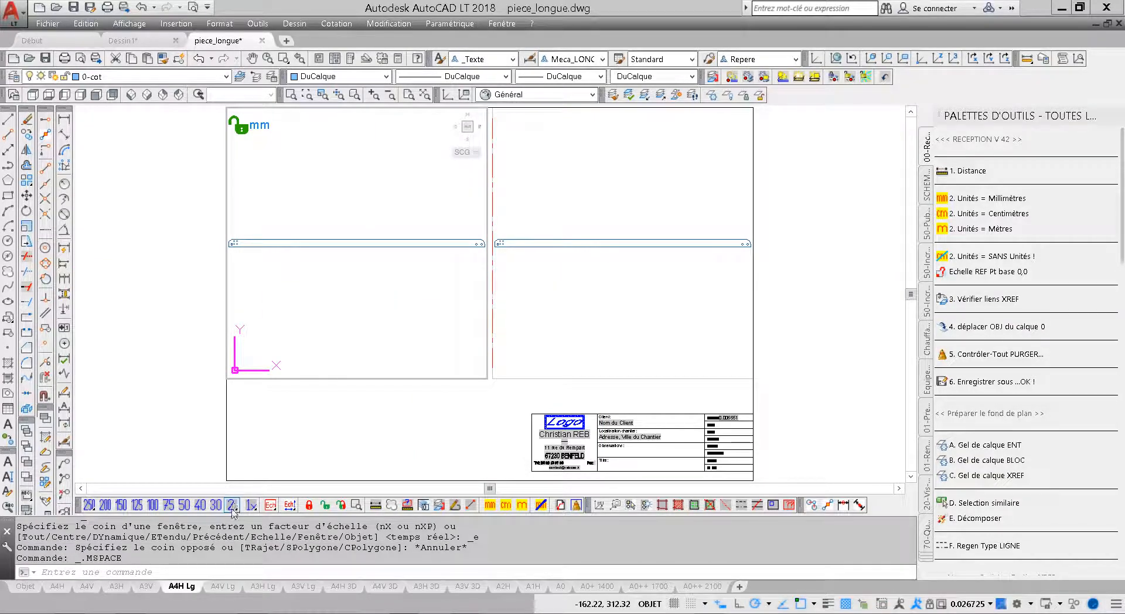
left_click(250, 505)
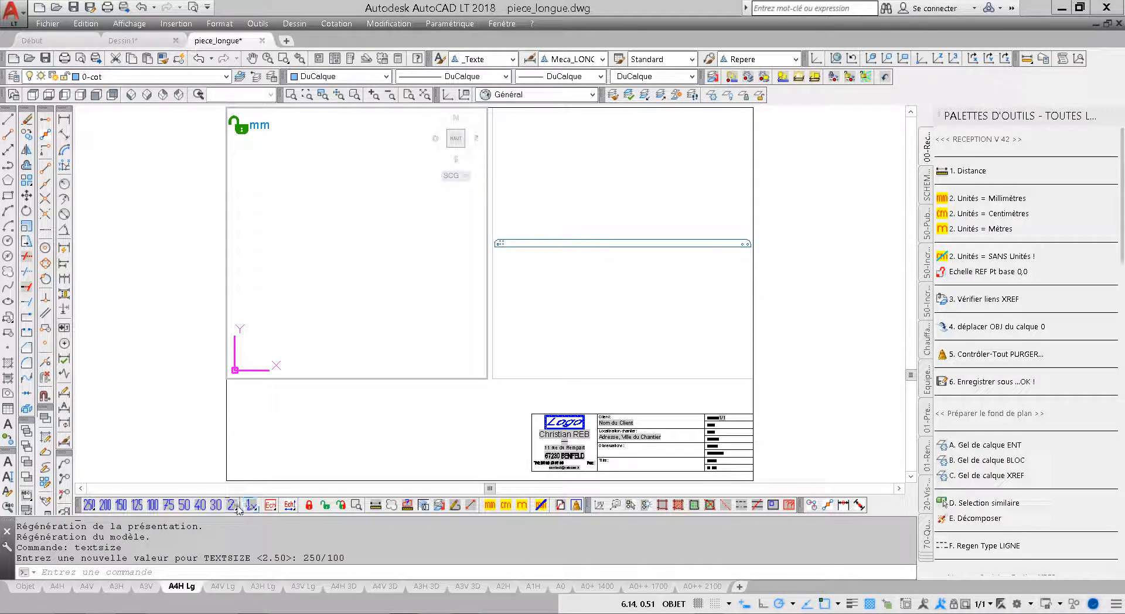
left_click(232, 506)
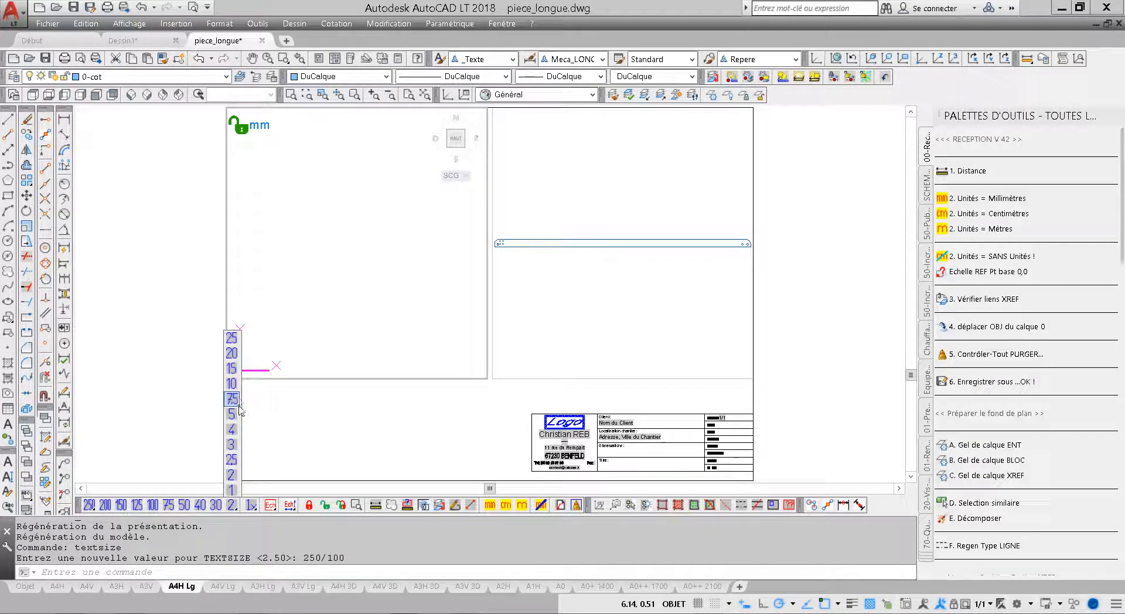
left_click(232, 475)
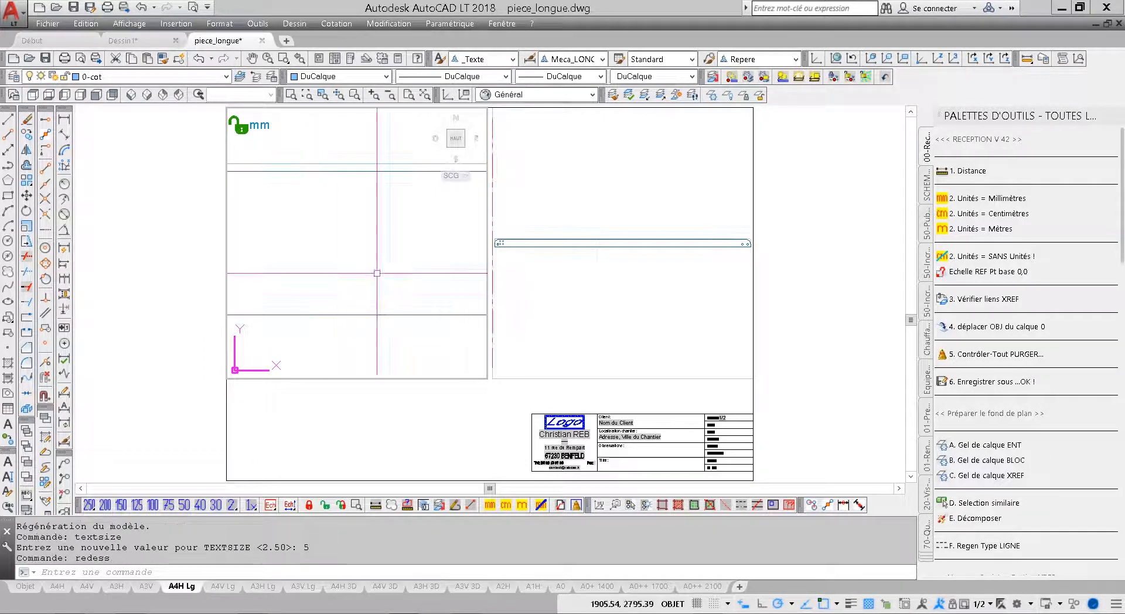
left_click(533, 282)
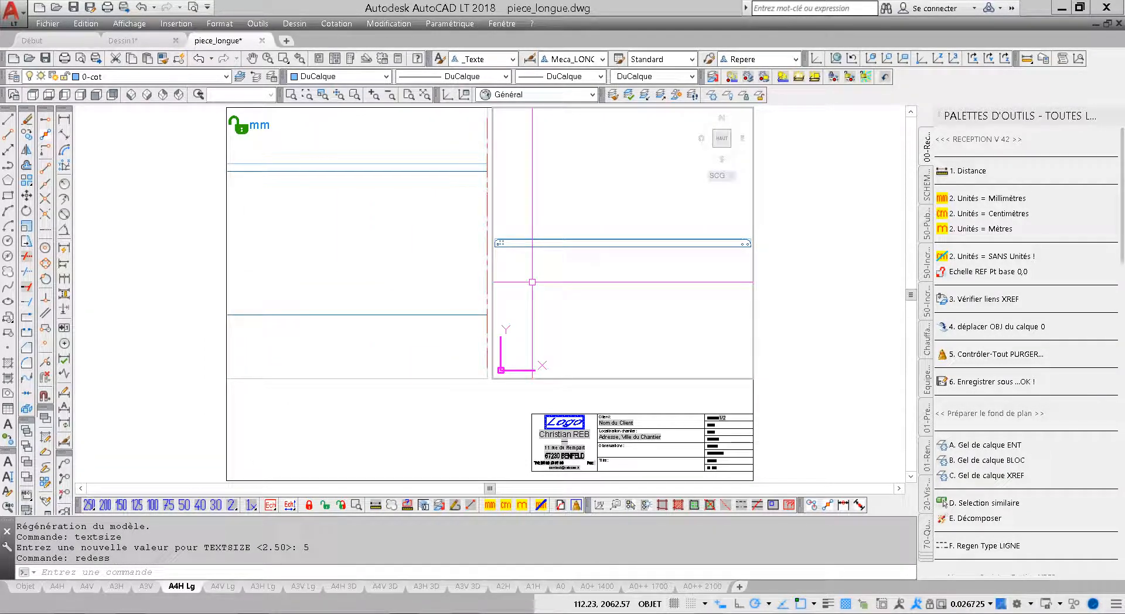
left_click(232, 506)
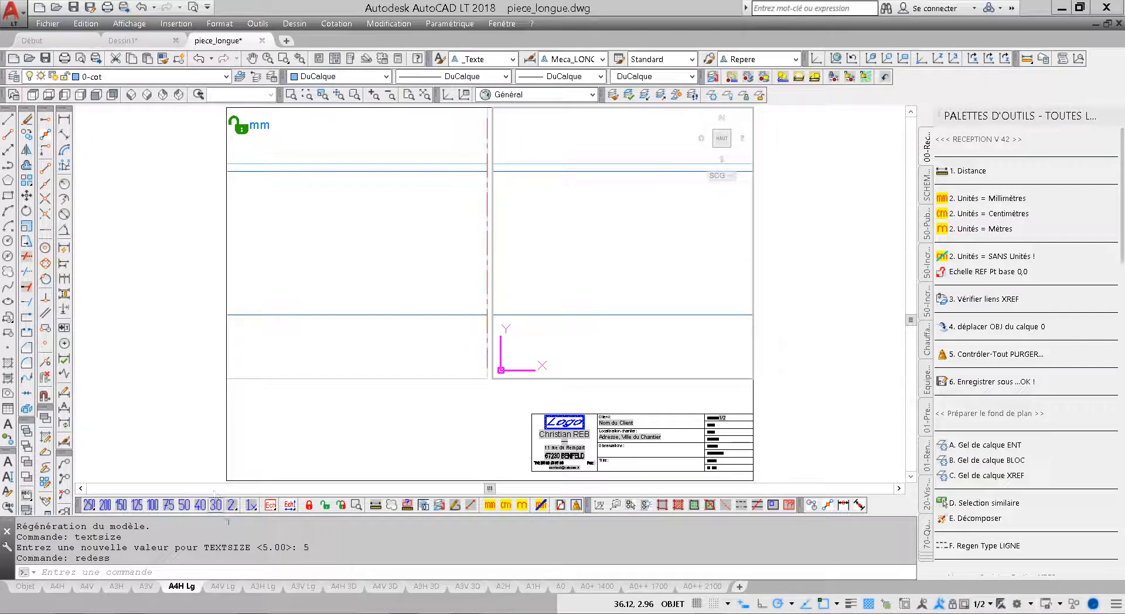
Step: Erase the stray horizontal line just above the part, working through the left viewport
left_click(425, 184)
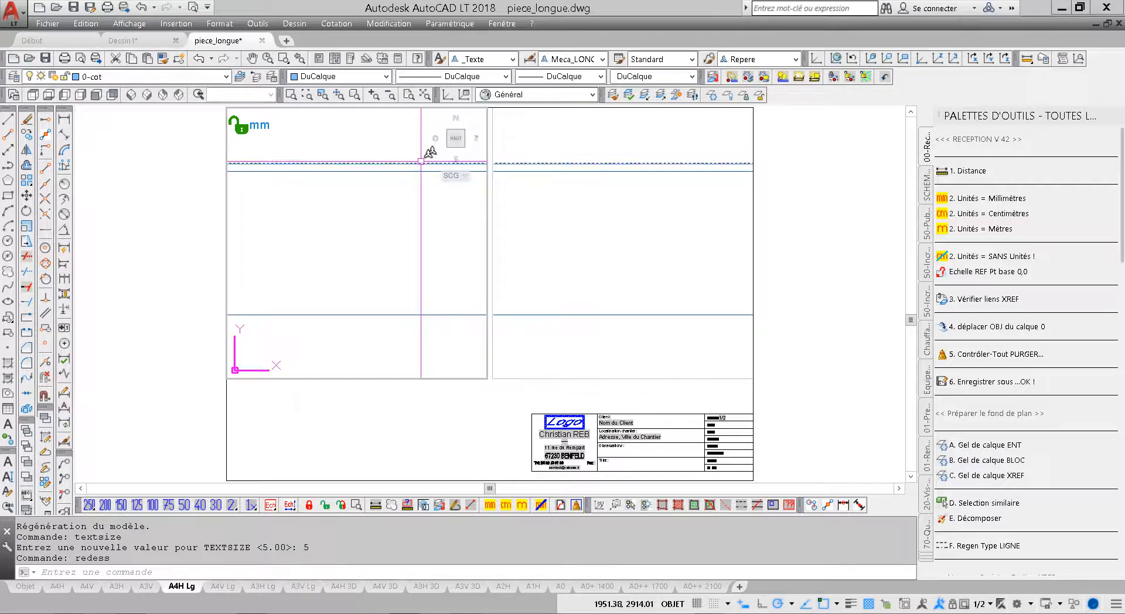
left_click(416, 164)
key("Delete")
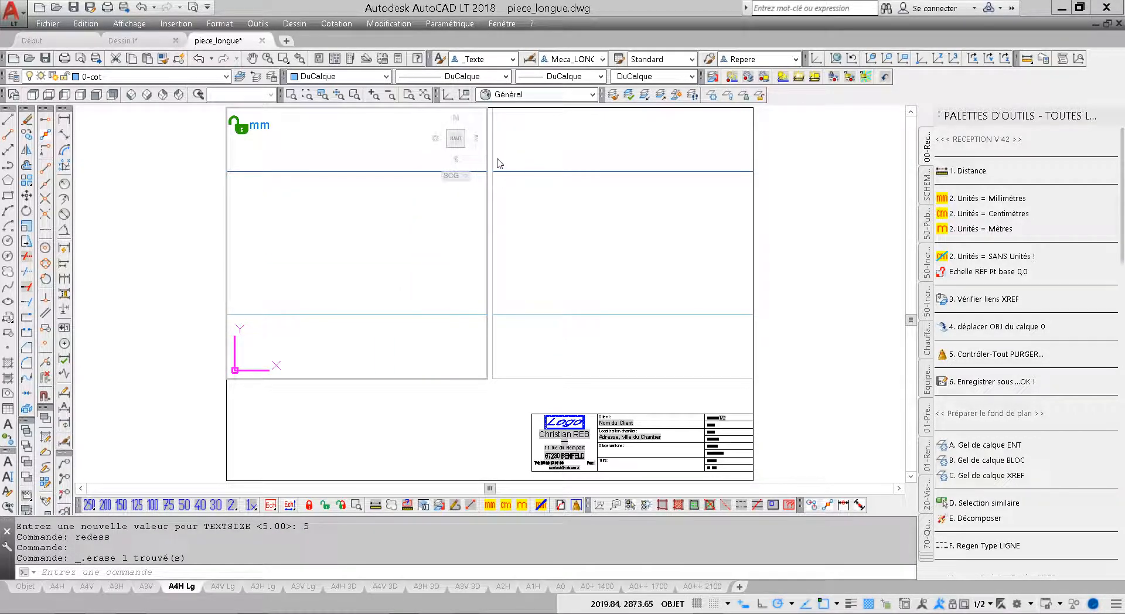
left_click(296, 262)
left_click(334, 317)
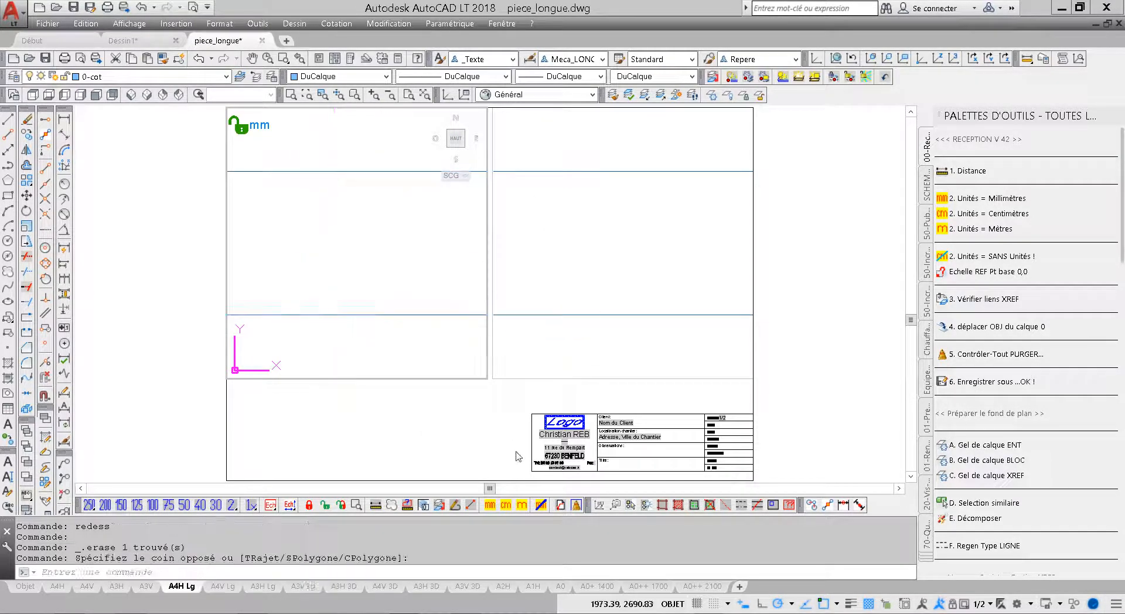
Step: Pan the left viewport horizontally to frame the part's chamfered end with the four small holes and the rectangular cutout
left_click(490, 489)
left_click(490, 489)
left_click_drag(191, 479, 85, 495)
left_click(81, 490)
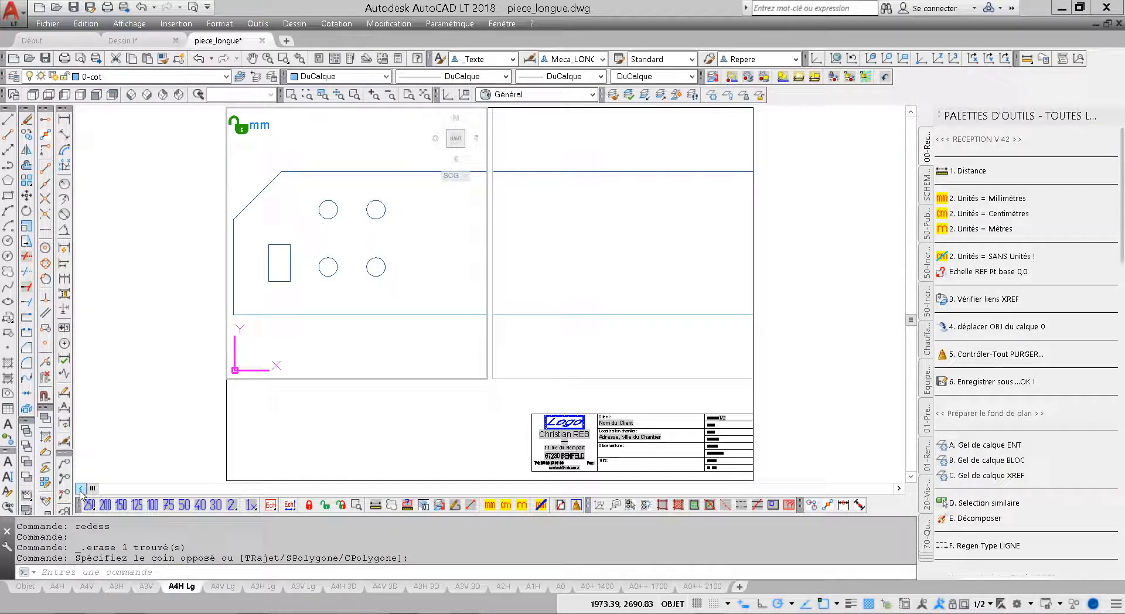
Step: Pan the right viewport horizontally to frame the part's rounded end with its two large holes, leaving a margin beside it
left_click(523, 257)
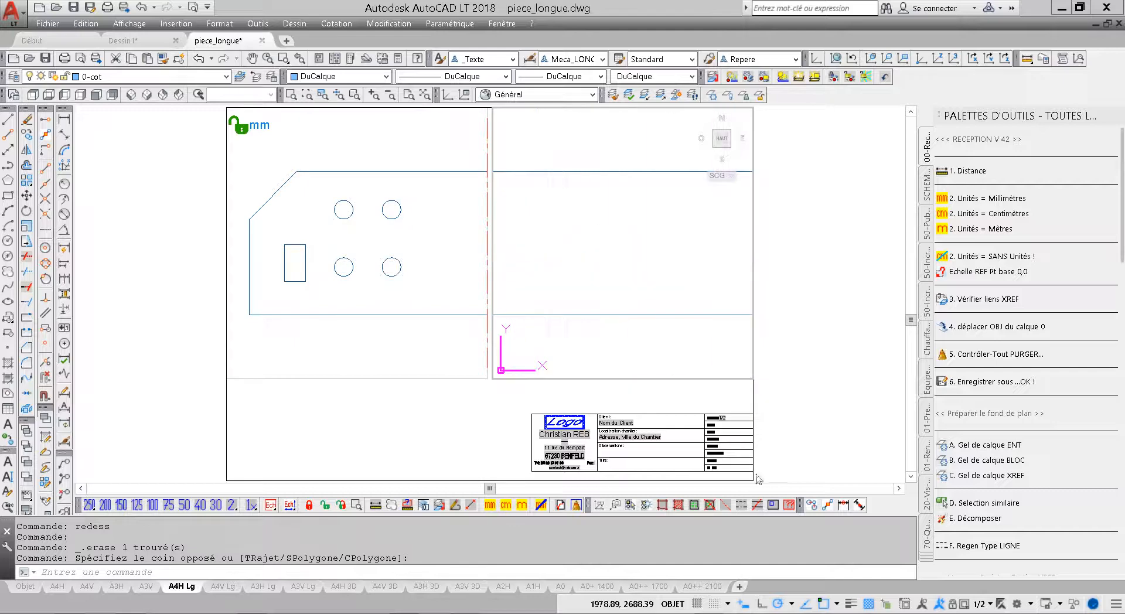
left_click_drag(492, 491, 533, 492)
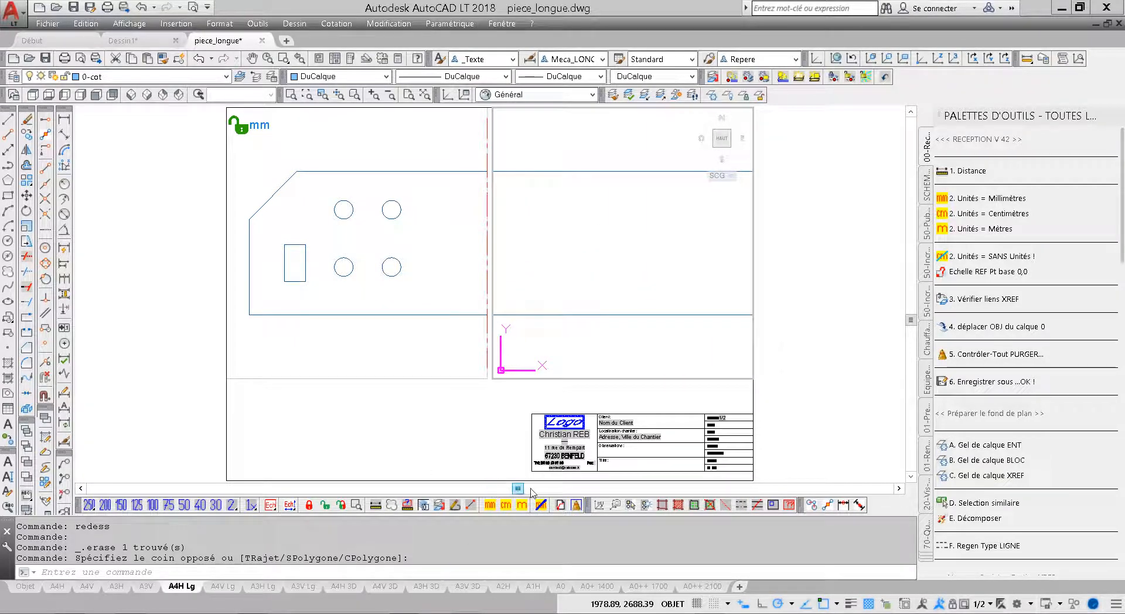
left_click_drag(720, 500, 912, 507)
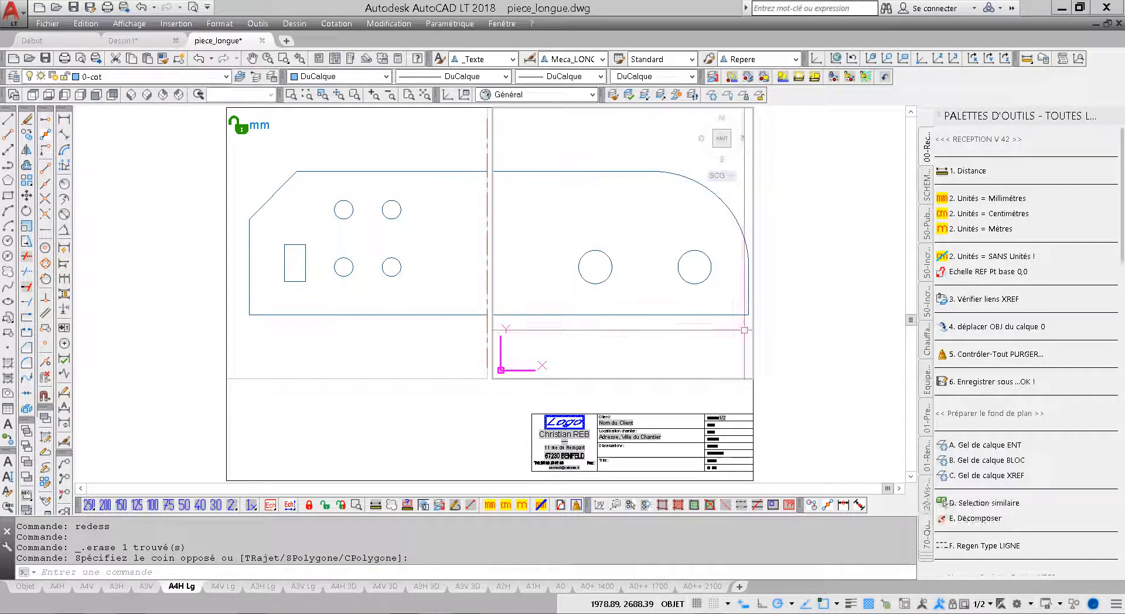
left_click(900, 488)
left_click(899, 488)
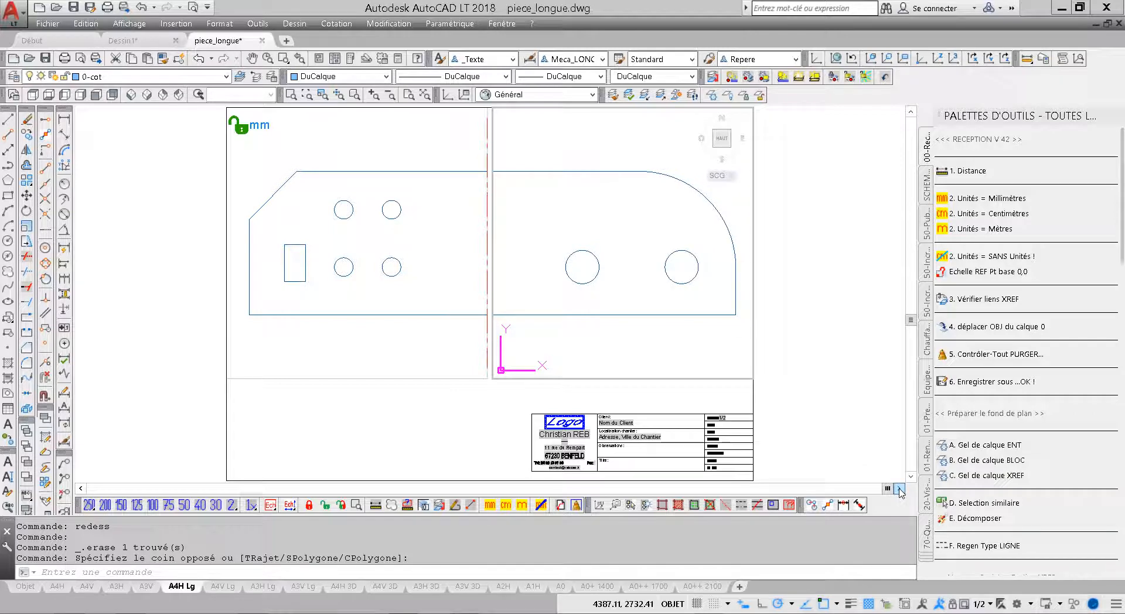
left_click(900, 488)
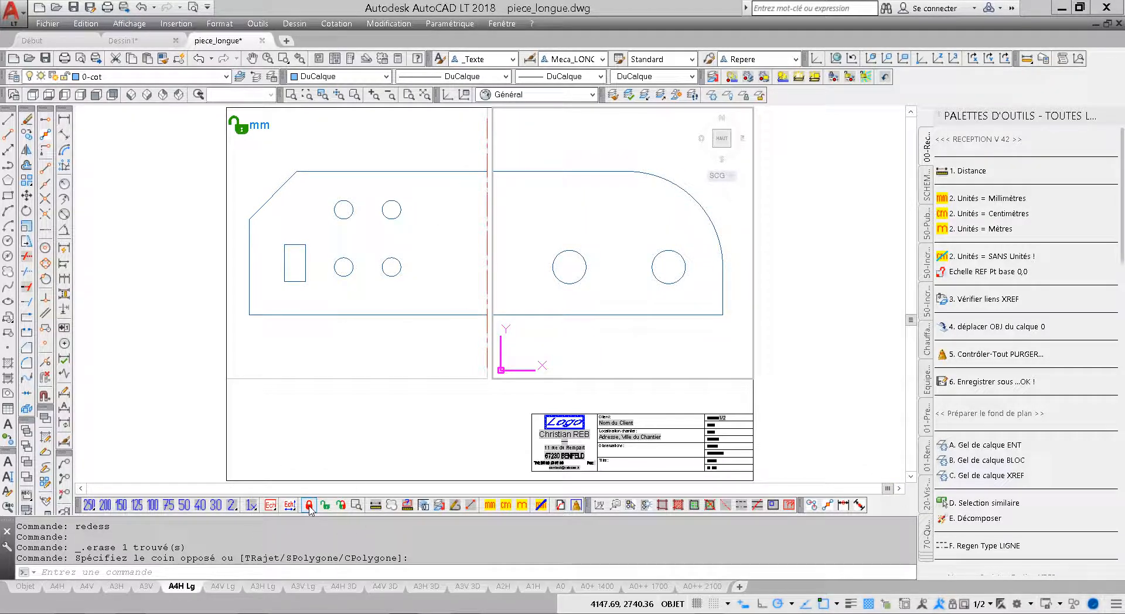
Step: Lock the viewports at their current scale and check the scale entry in the title block
left_click(309, 505)
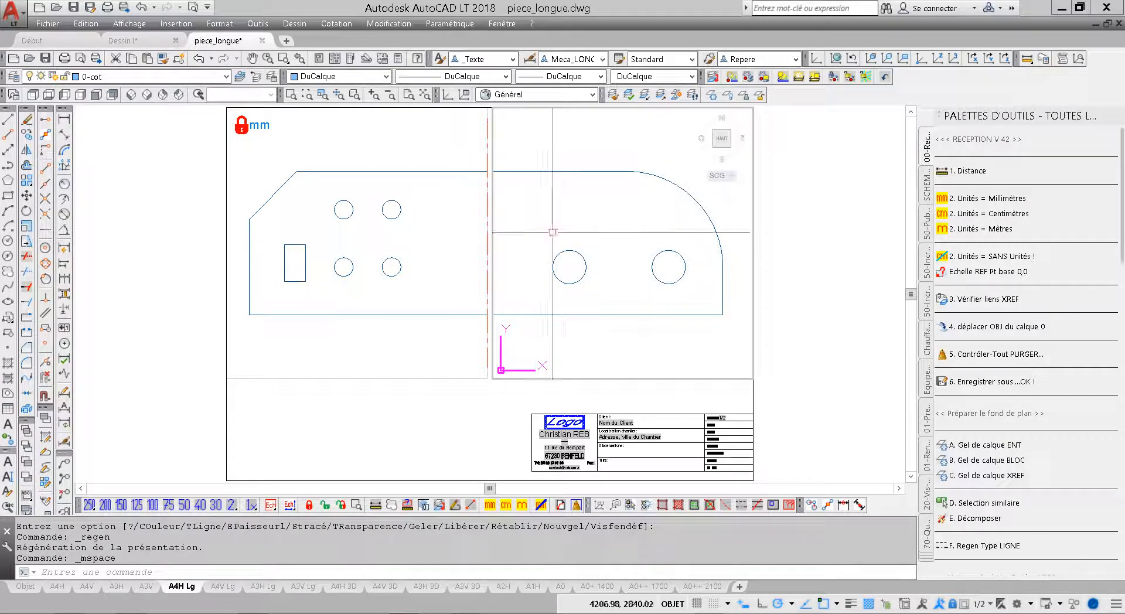
left_click(433, 233)
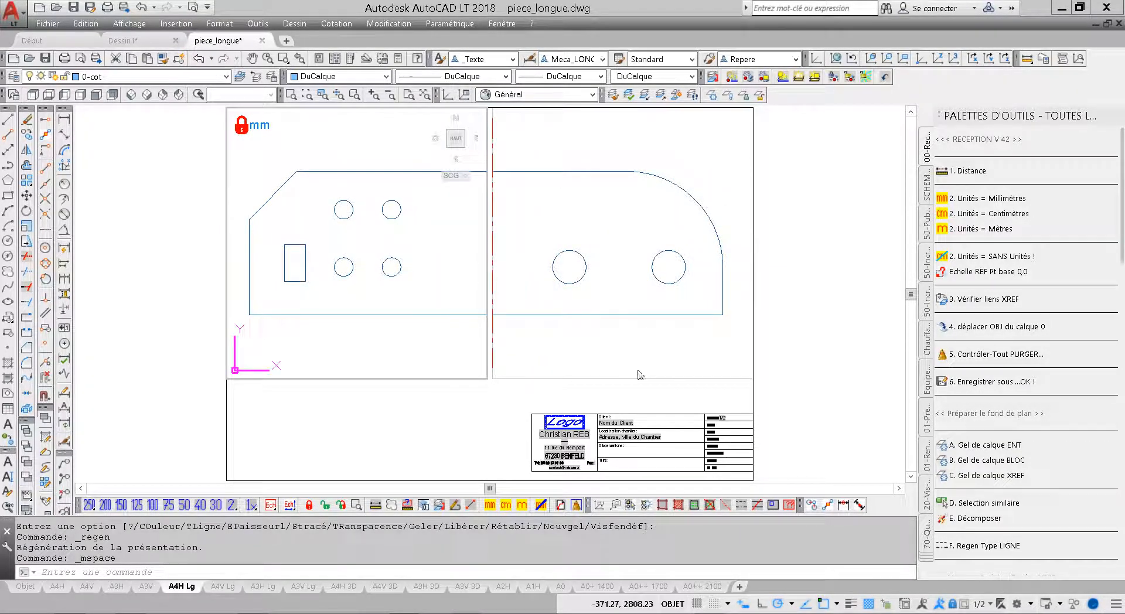
scroll(689, 422, "up", 4)
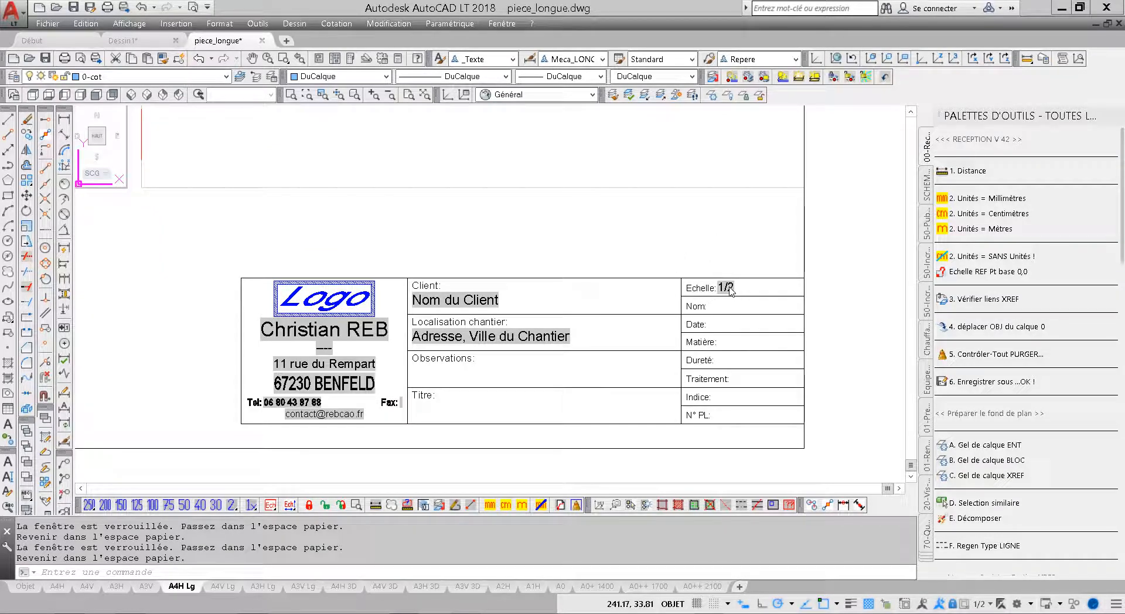
middle_click(499, 327)
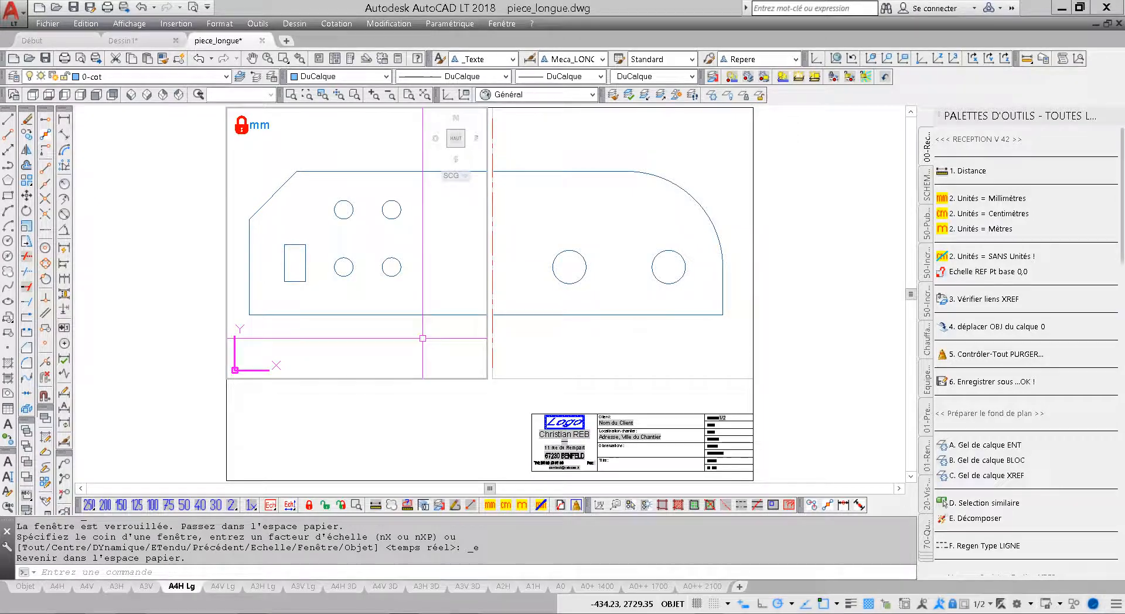
left_click(431, 330)
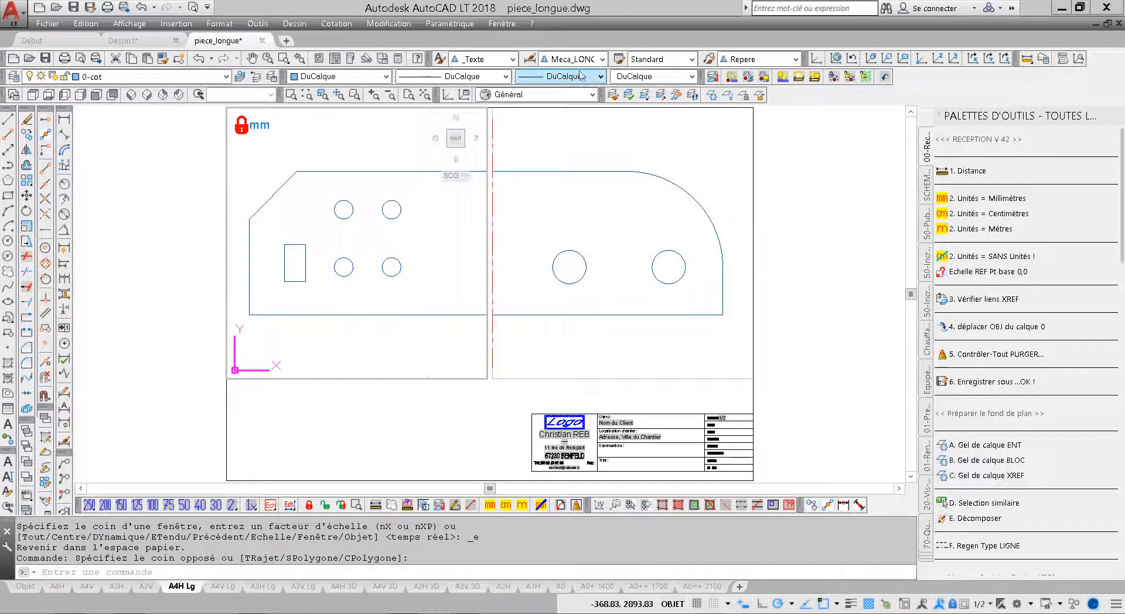
Step: Add a linear dimension in the _meca style above the part, spanning both viewports from the chamfer's lower corner to the rounded end
left_click(601, 59)
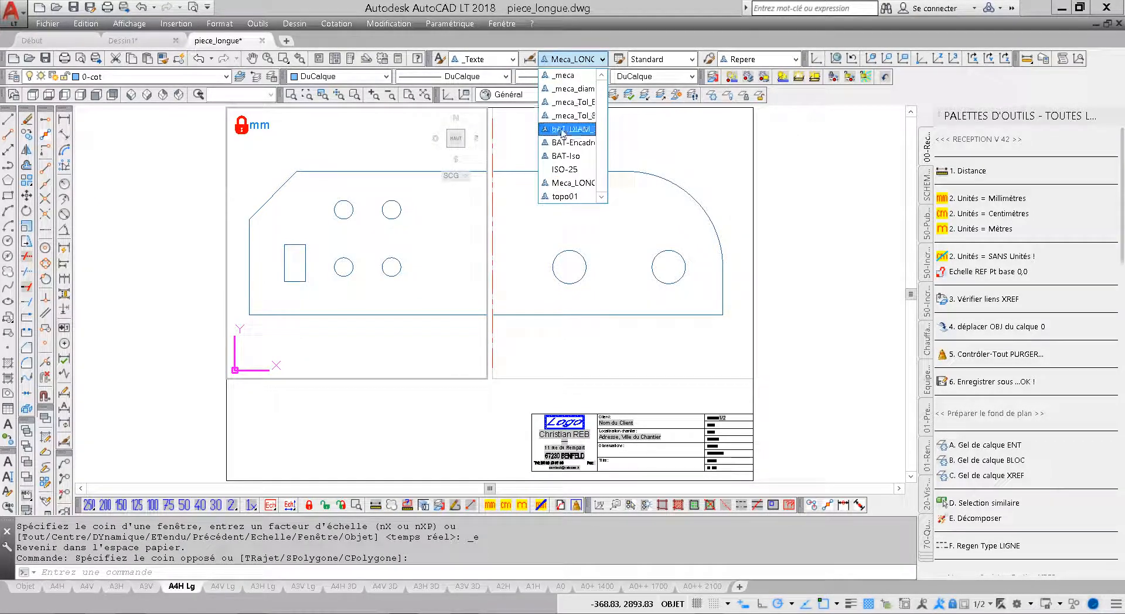
left_click(564, 75)
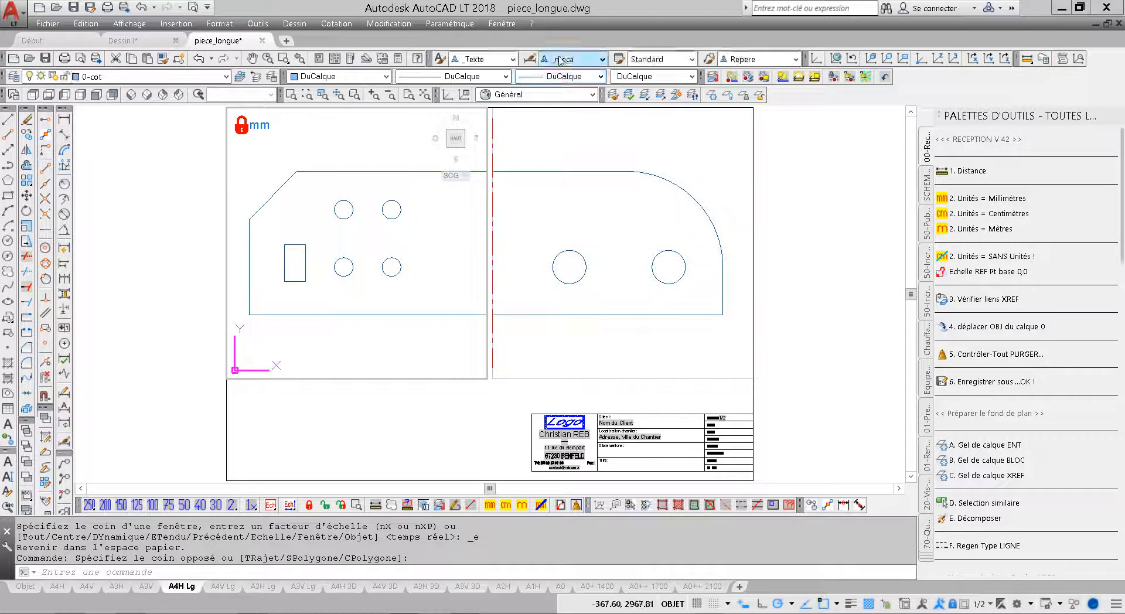
left_click(66, 120)
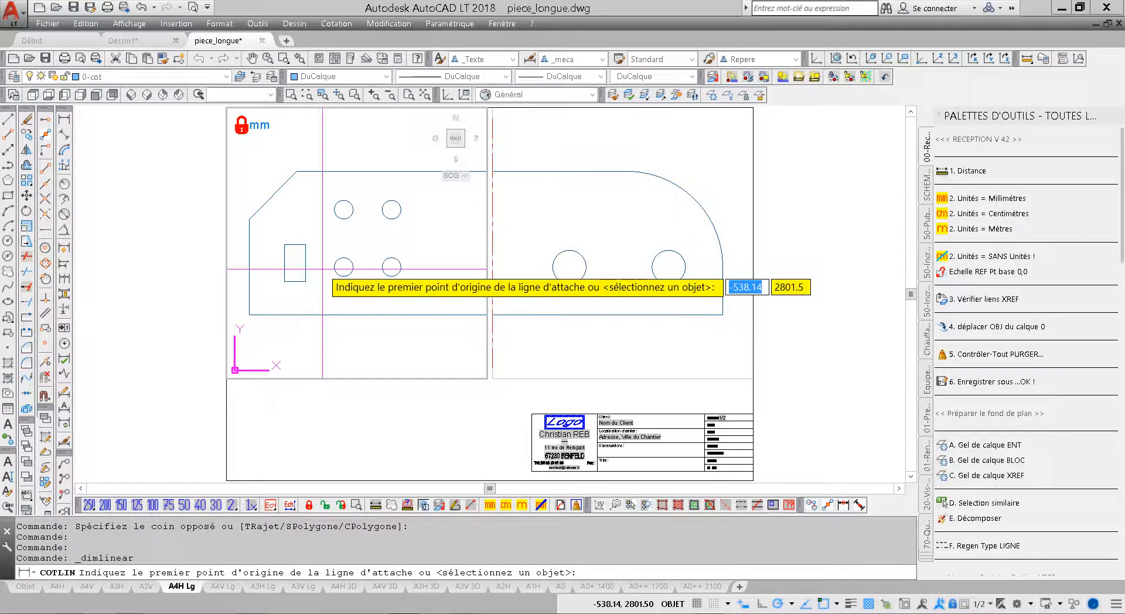
left_click(249, 218)
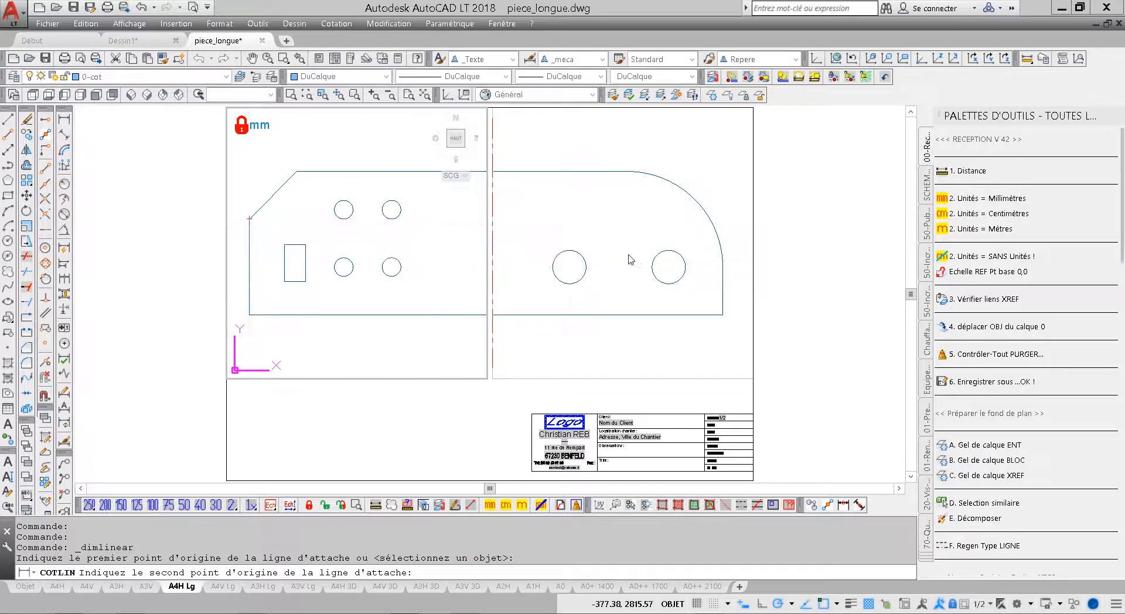
left_click(723, 268)
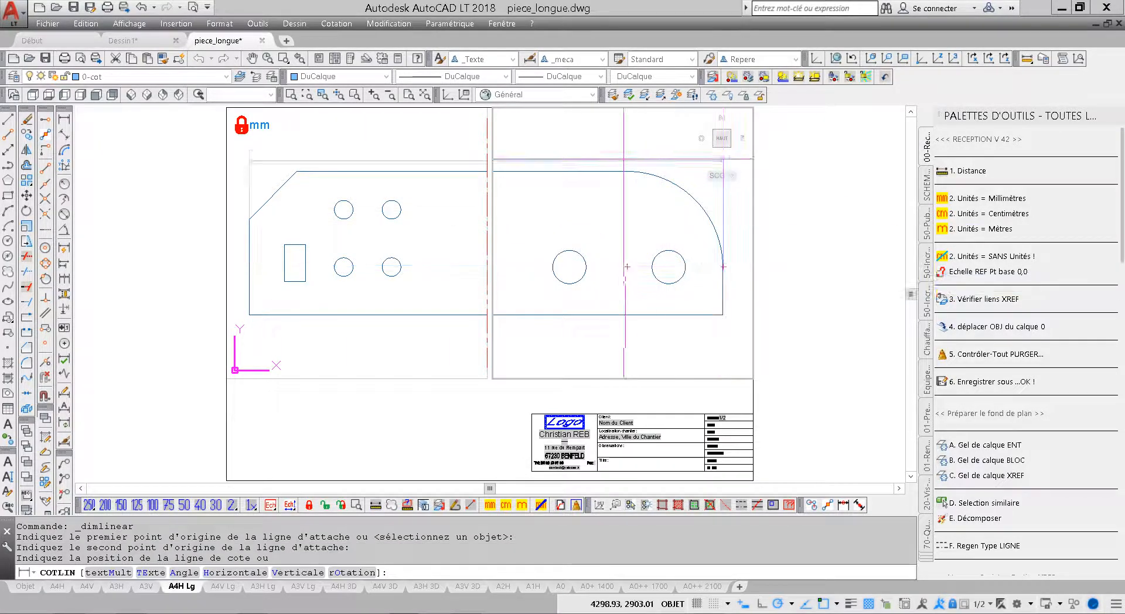
left_click(511, 154)
key("Return")
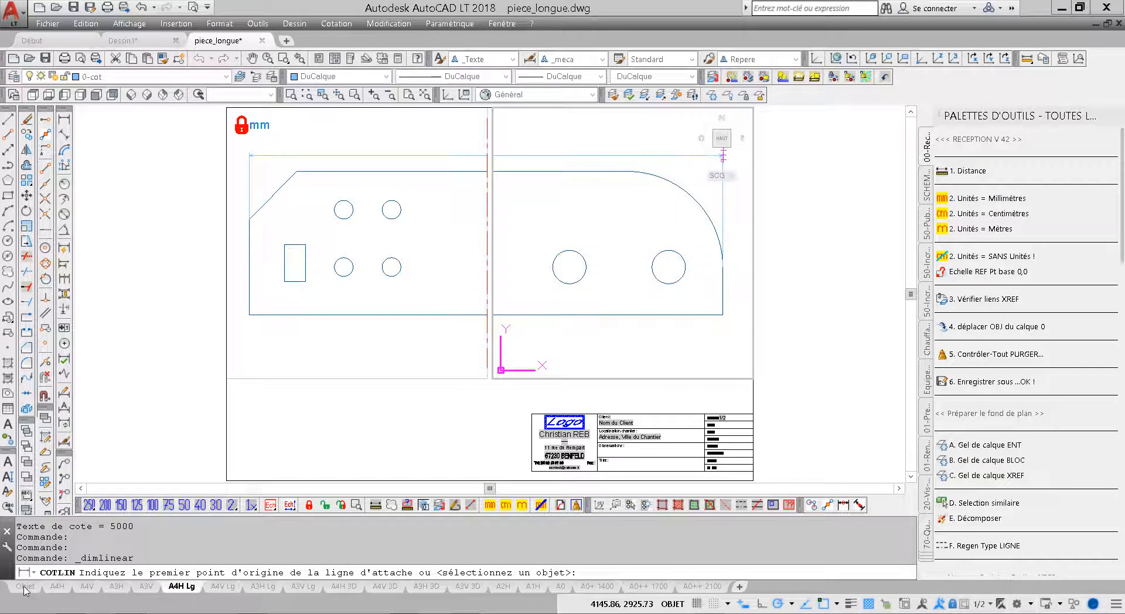
key("Escape")
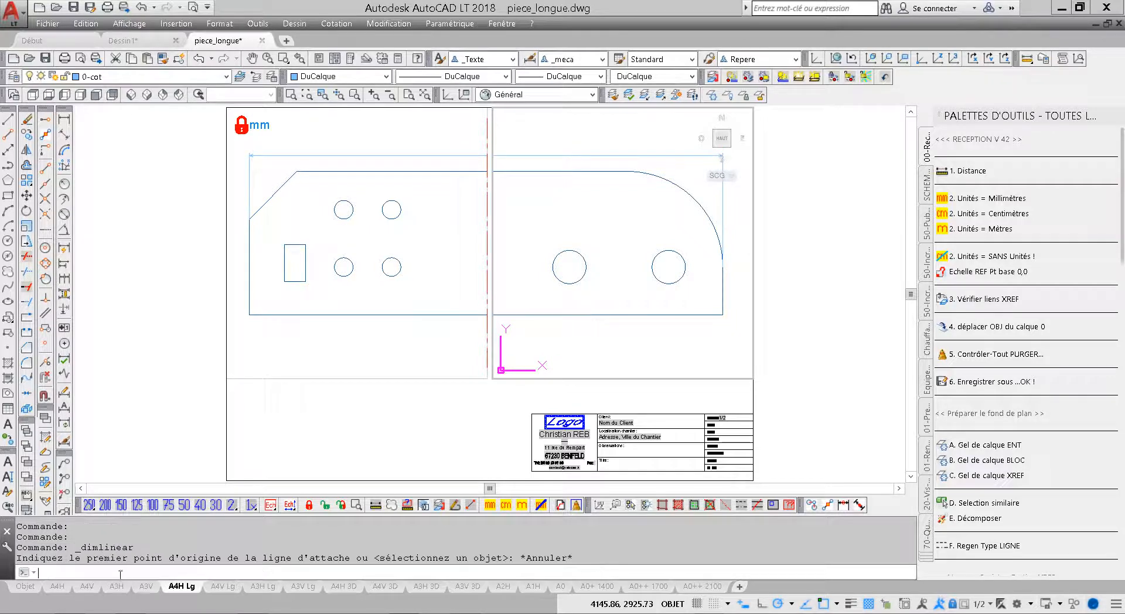
Step: Examine in model space where the text of the overall length dimension sits, and return to the A4H Lg layout
left_click(25, 586)
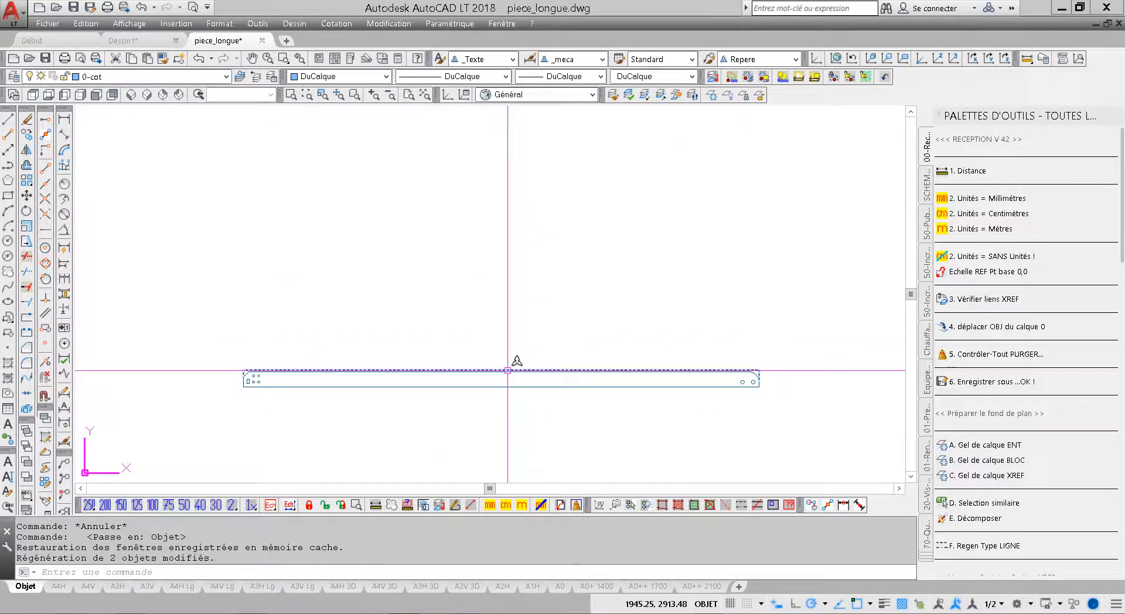
scroll(497, 378, "up", 6)
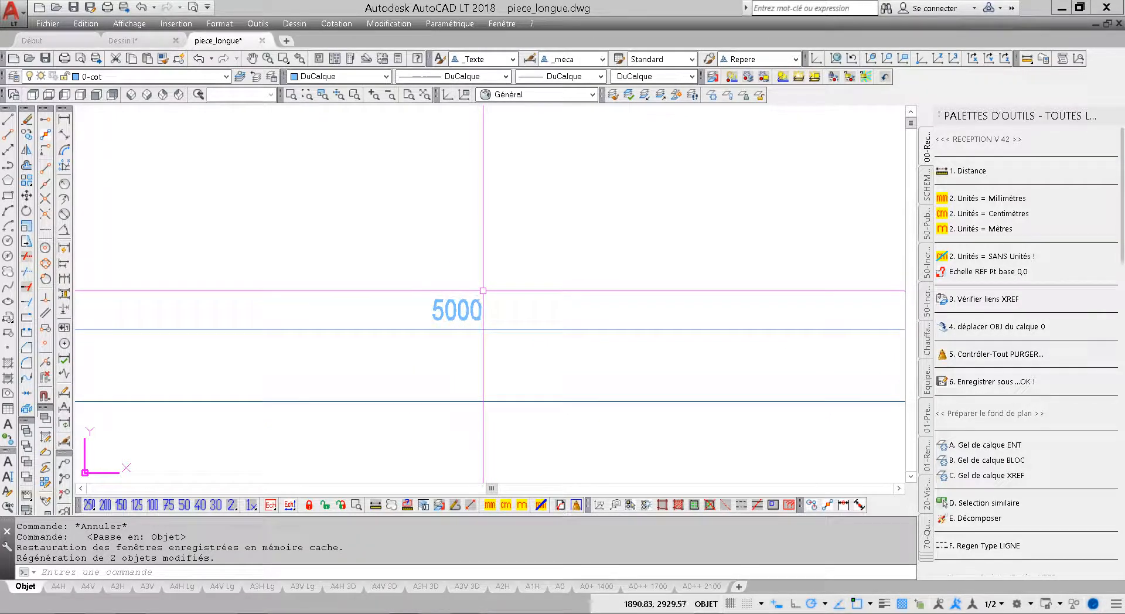
middle_click(480, 298)
middle_click(480, 298)
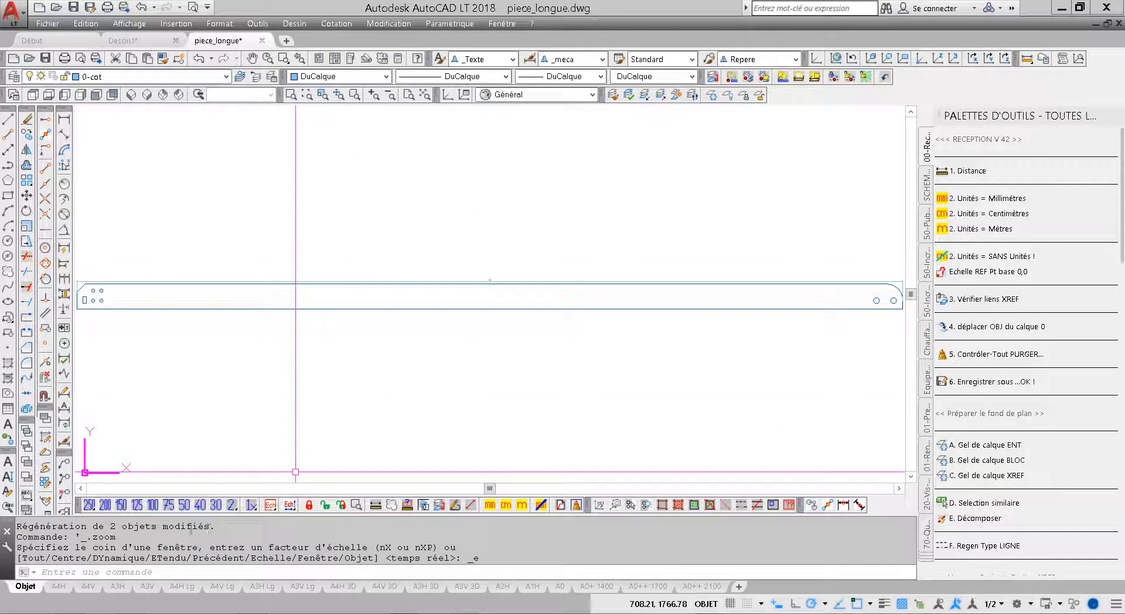
left_click(182, 587)
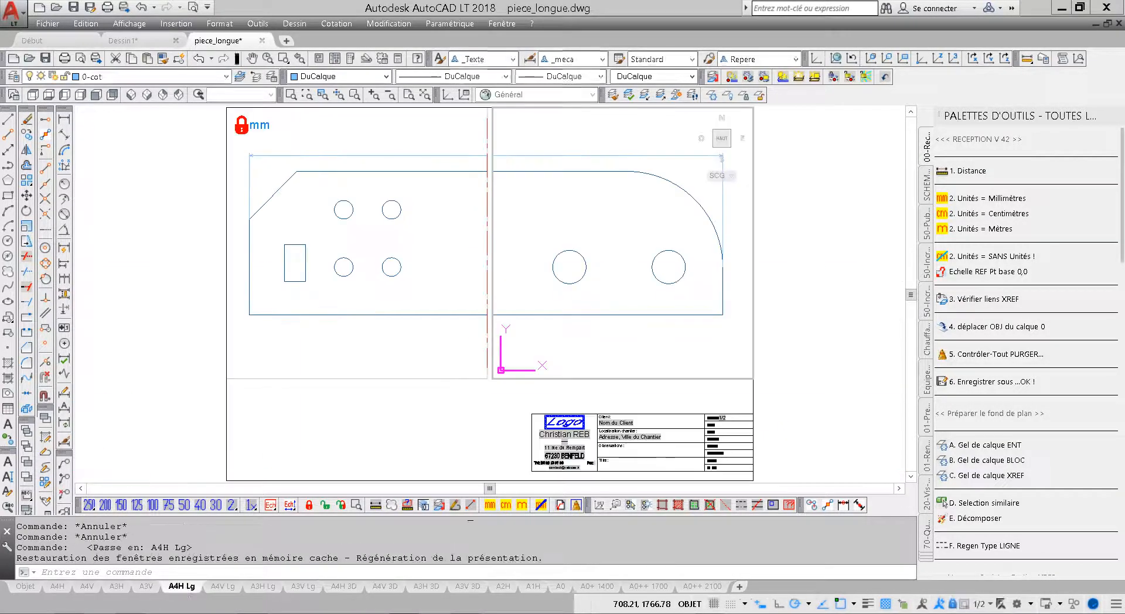
Step: Dimension the overall length below the part in the Meca_LONG style, picking both lower corners and placing the text beside the break in the left viewport
left_click(541, 60)
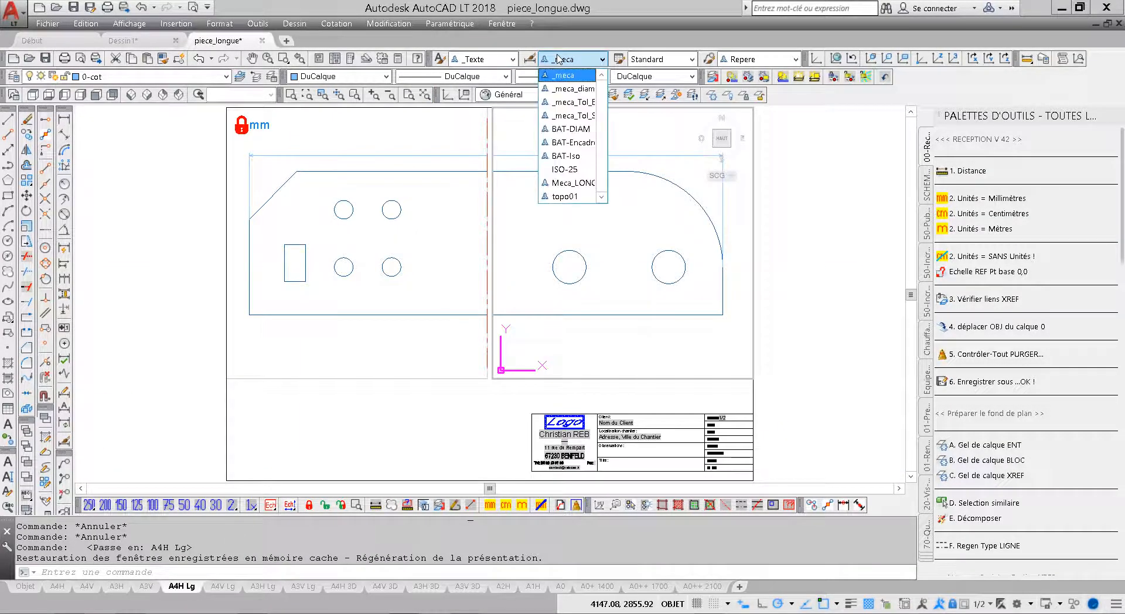
left_click(562, 184)
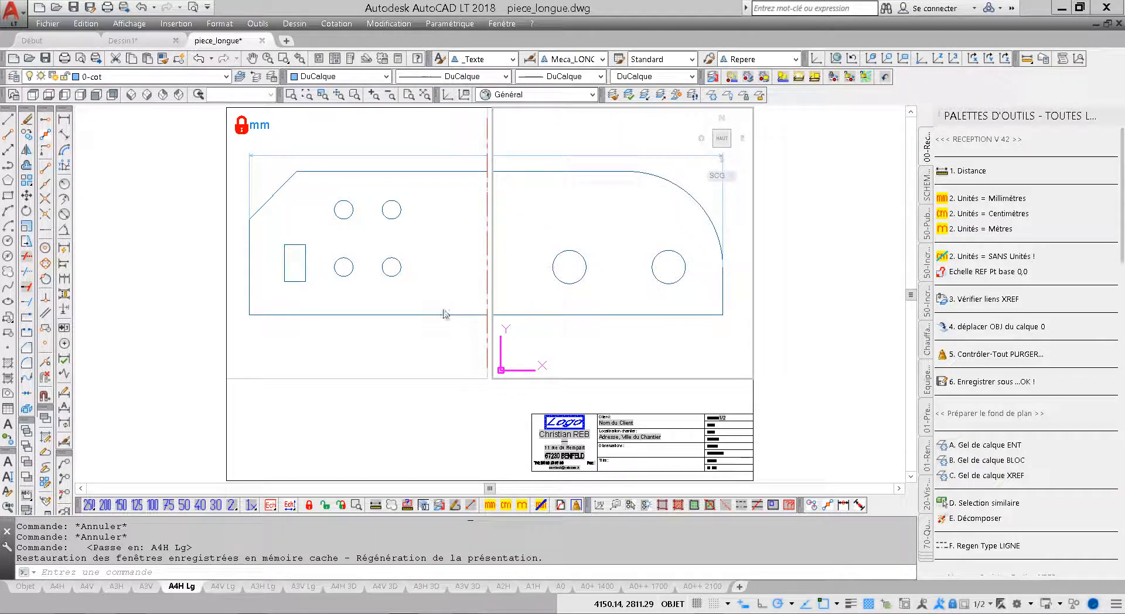
left_click(64, 121)
left_click(251, 320)
left_click(253, 322)
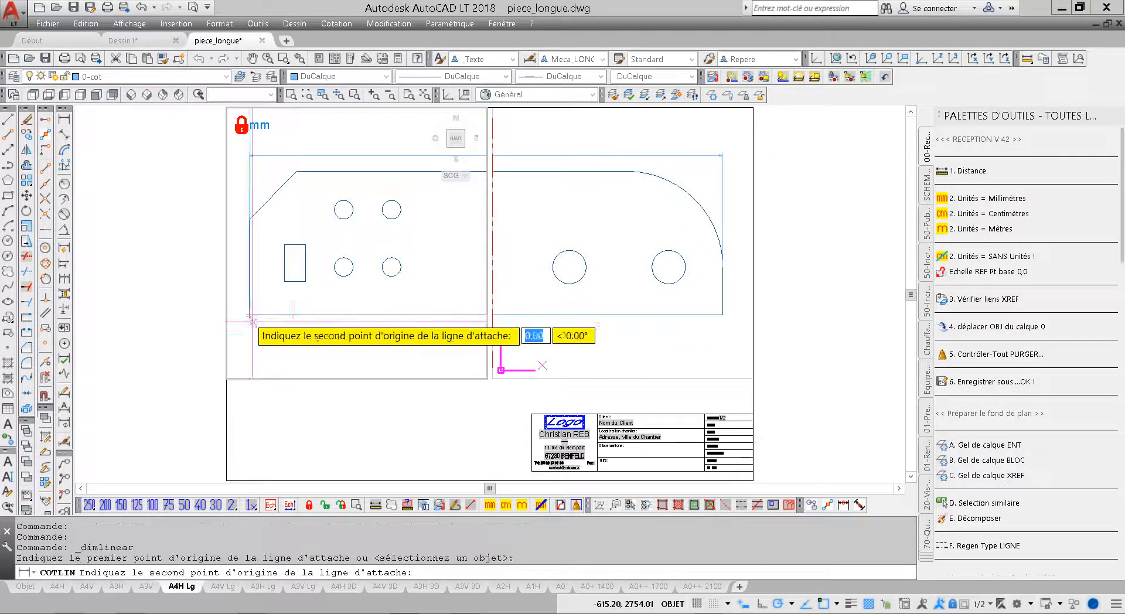
left_click(559, 340)
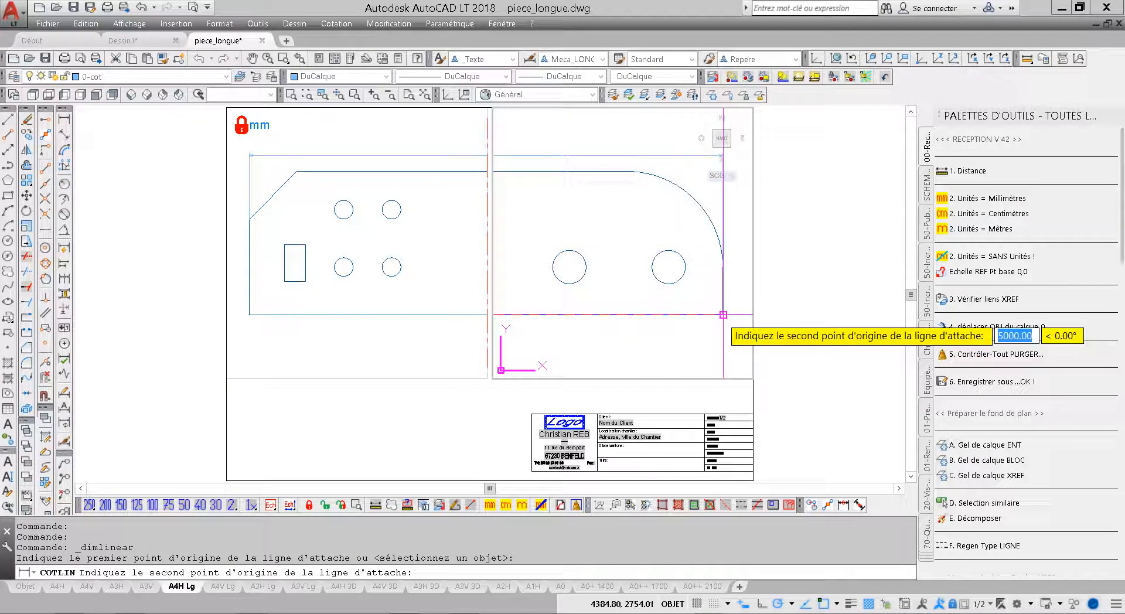
left_click(723, 314)
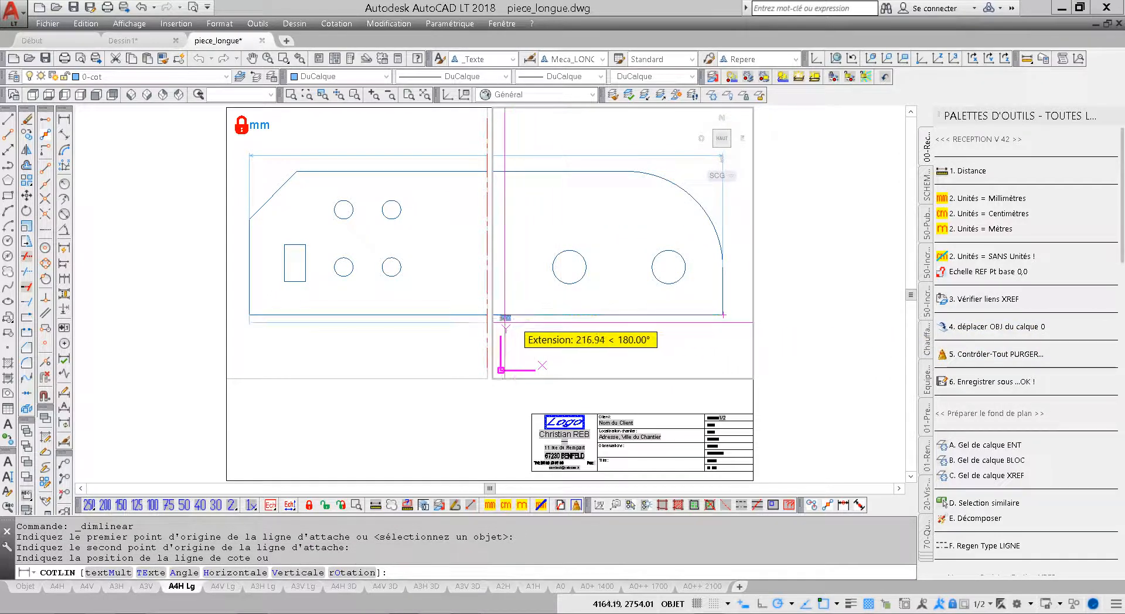
left_click(478, 369)
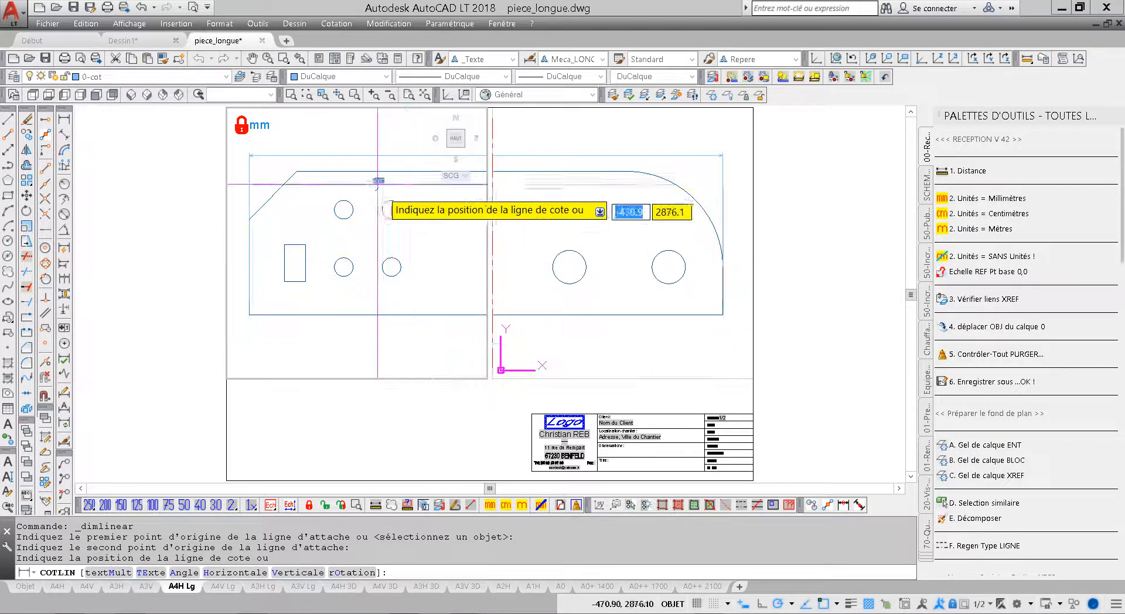
scroll(478, 313, "up", 4)
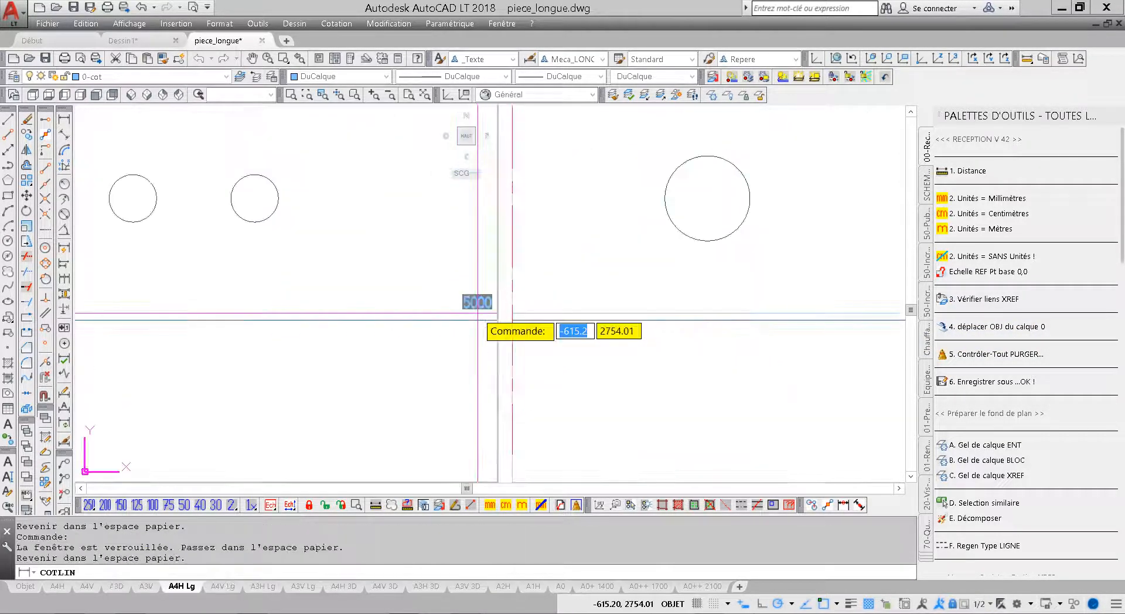
scroll(478, 313, "down", 3)
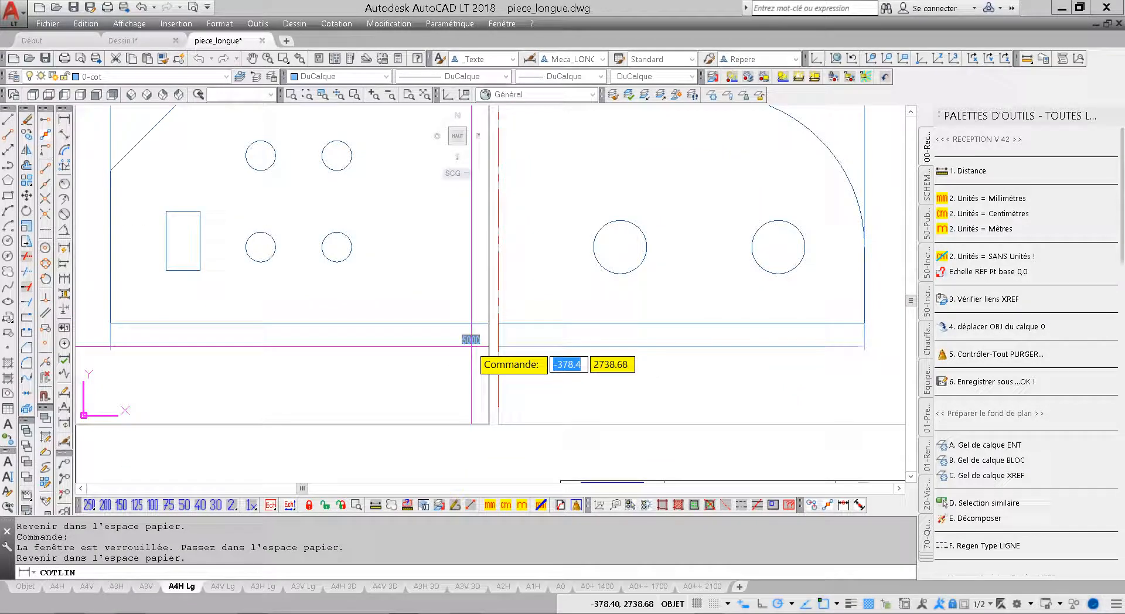
Step: Examine the Meca_LONG dimension style's fit settings, in particular the manual text placement option
key("Return")
scroll(484, 366, "down", 2)
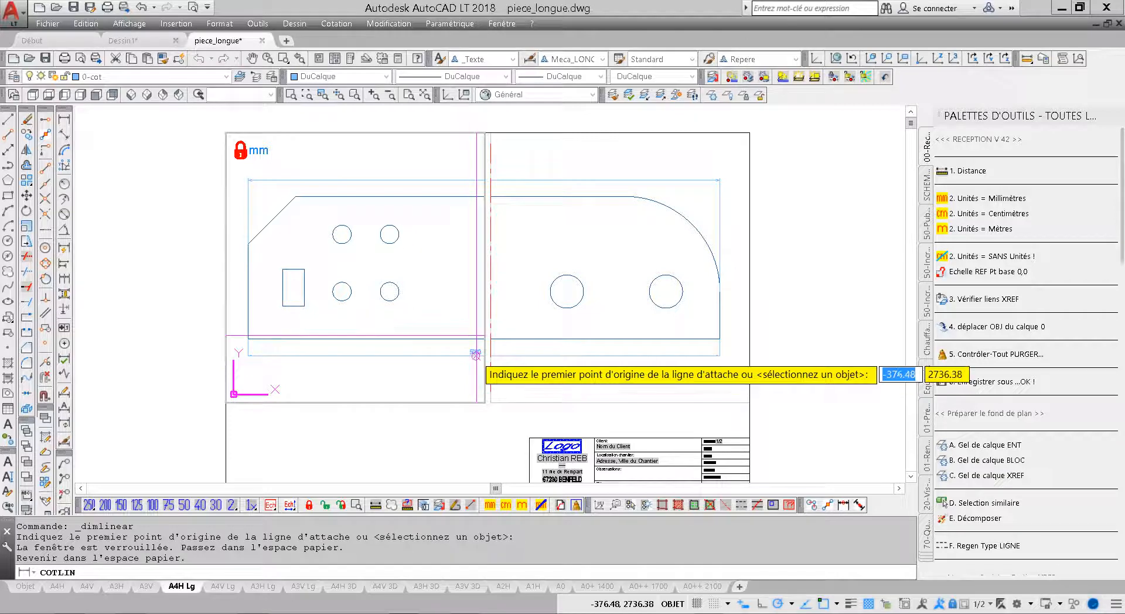
left_click(530, 59)
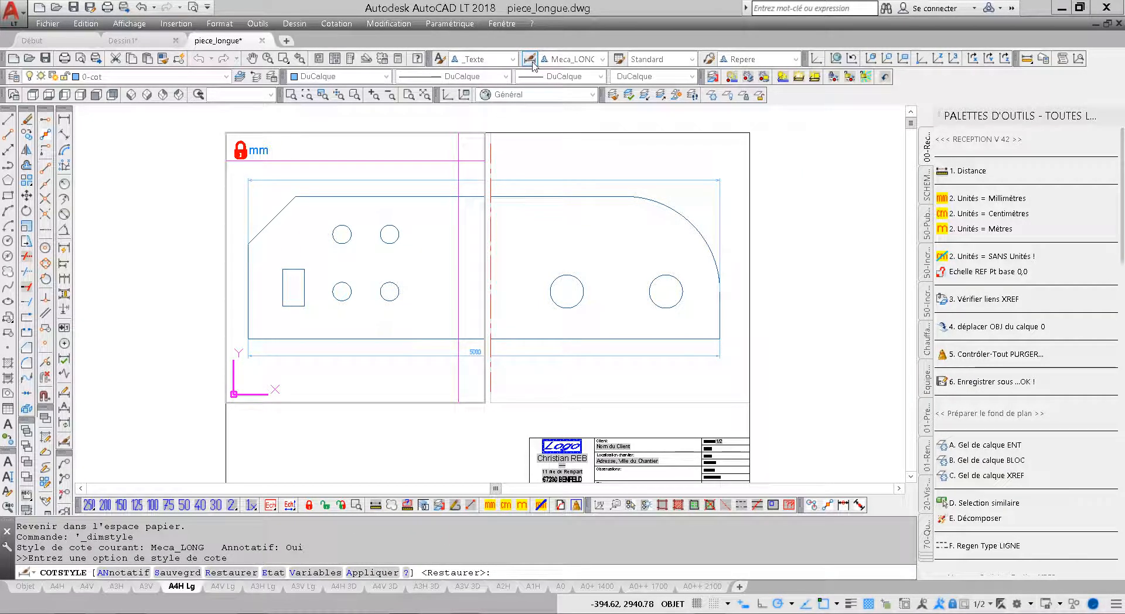
key("Escape")
left_click(531, 60)
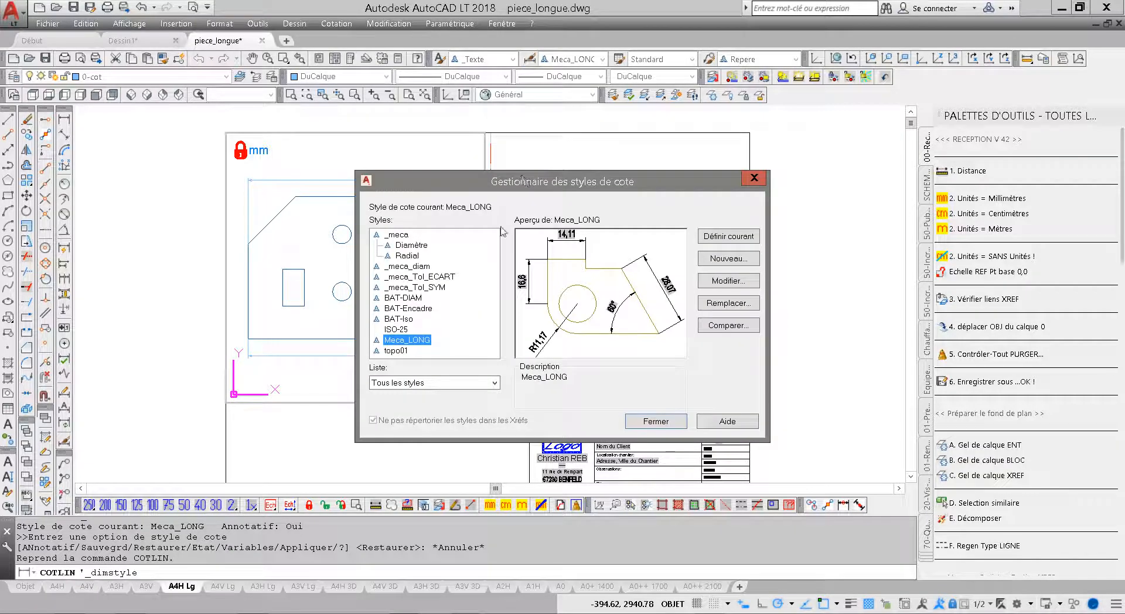
left_click(419, 341)
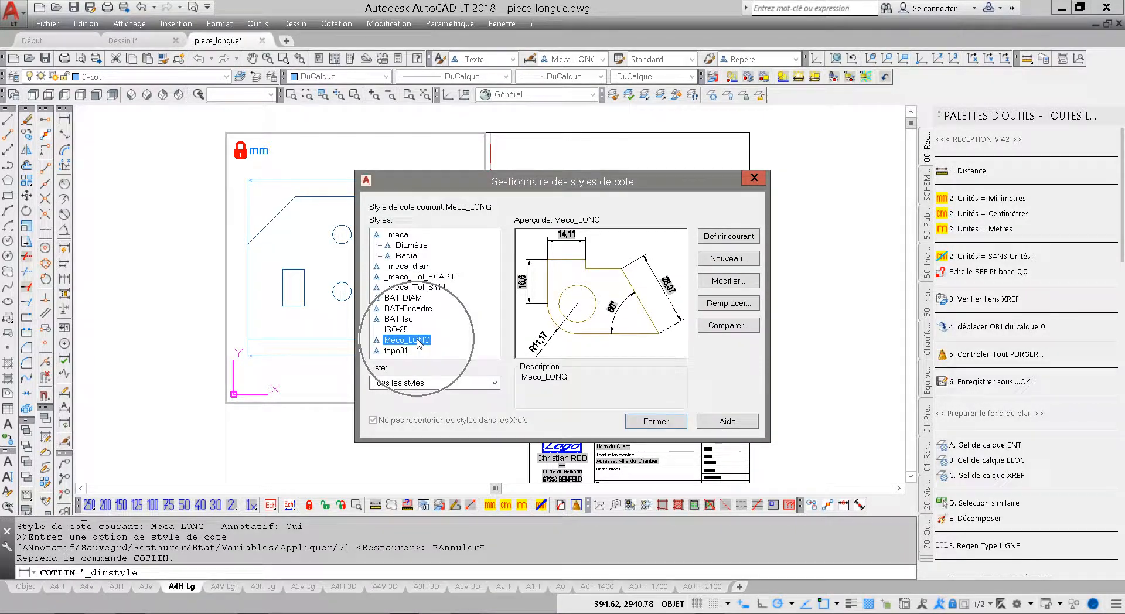
left_click(750, 281)
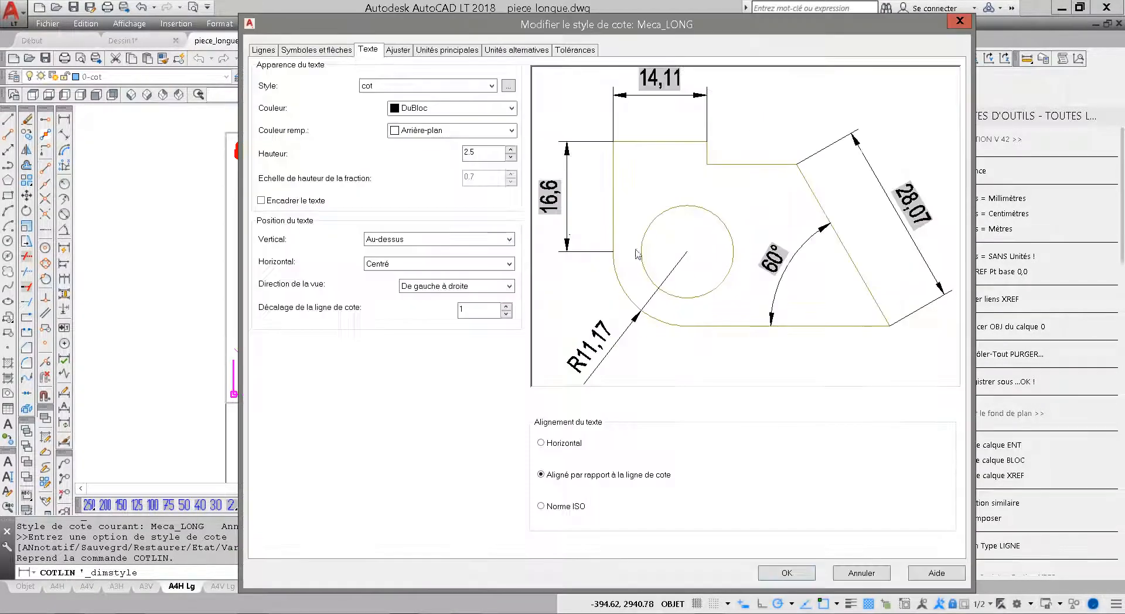
left_click(397, 51)
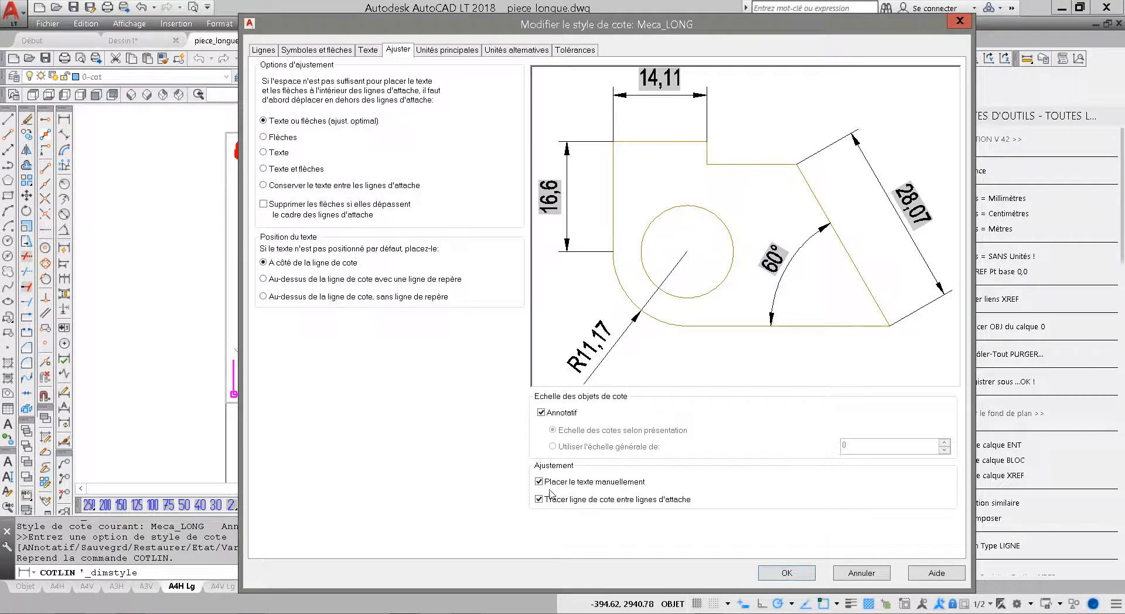
mouse_move(543, 489)
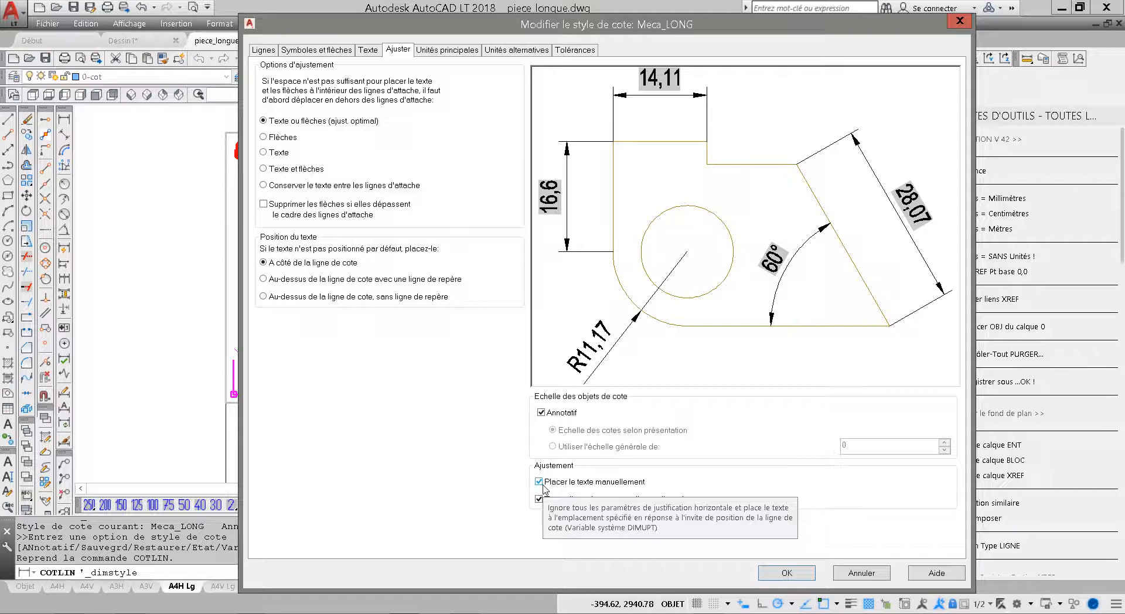
left_click(787, 574)
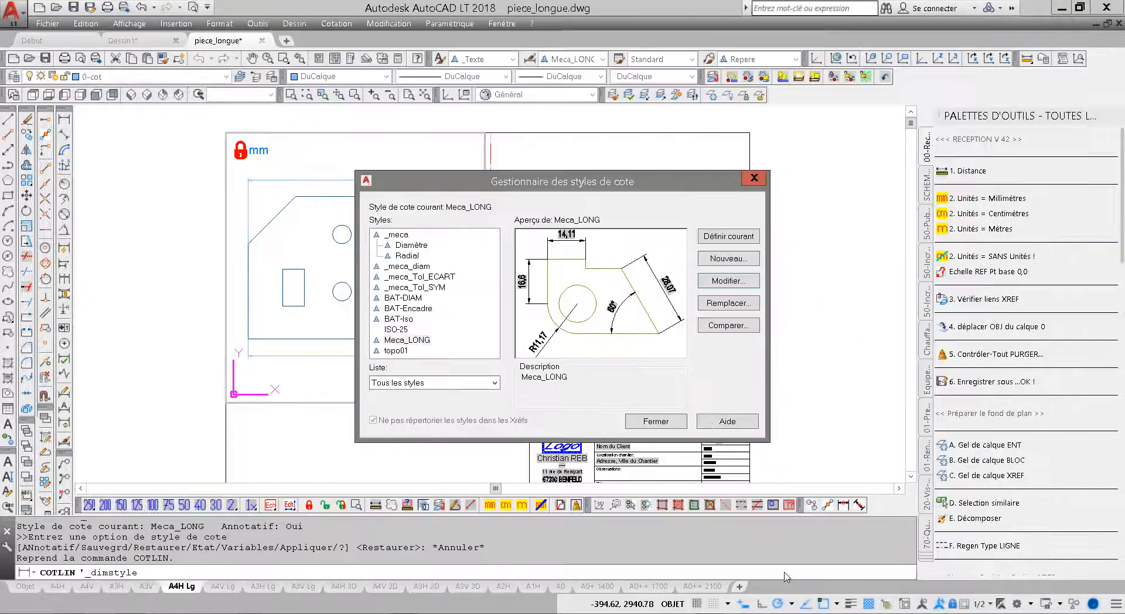
left_click(668, 422)
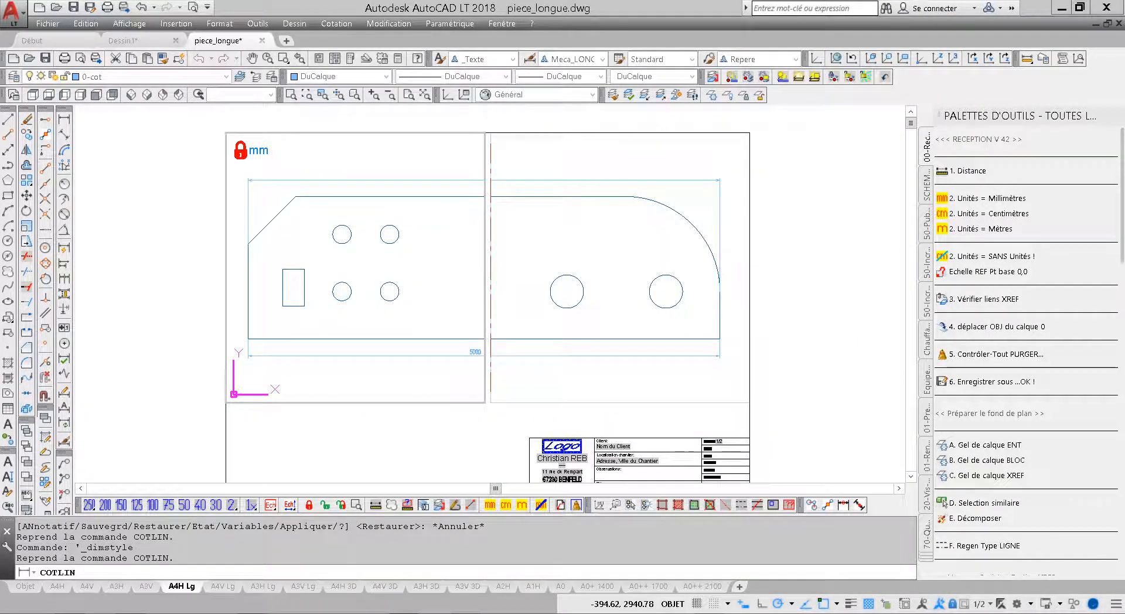
key("Escape")
key("Escape")
Step: Dimension the part's overall length in paper space with a linear dimension from the left edge to the right edge, placed across the part's middle
double_click(445, 429)
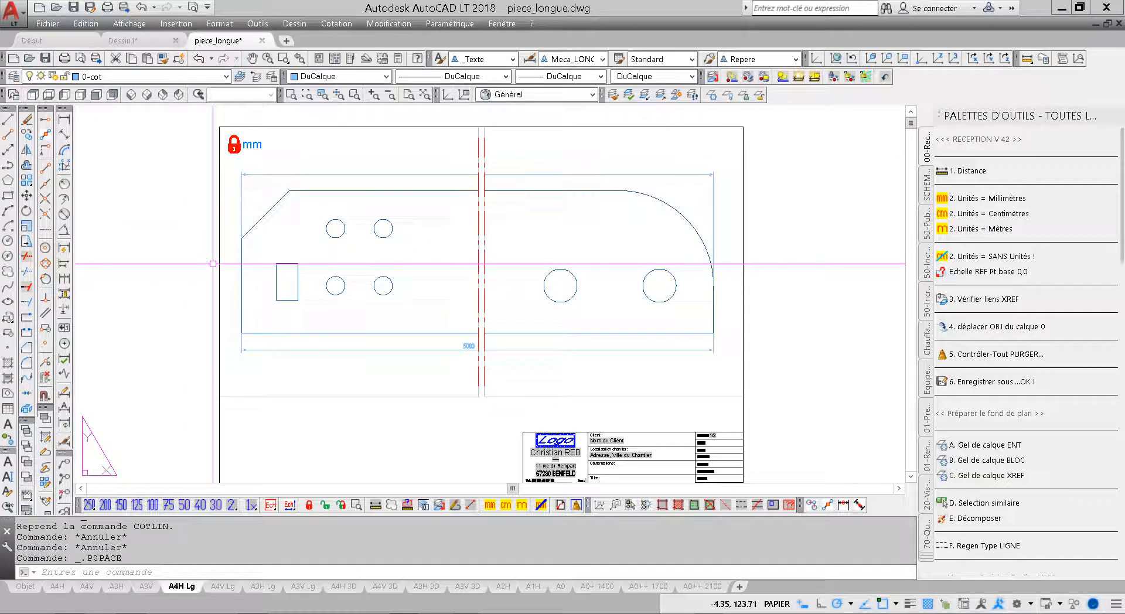
left_click(63, 120)
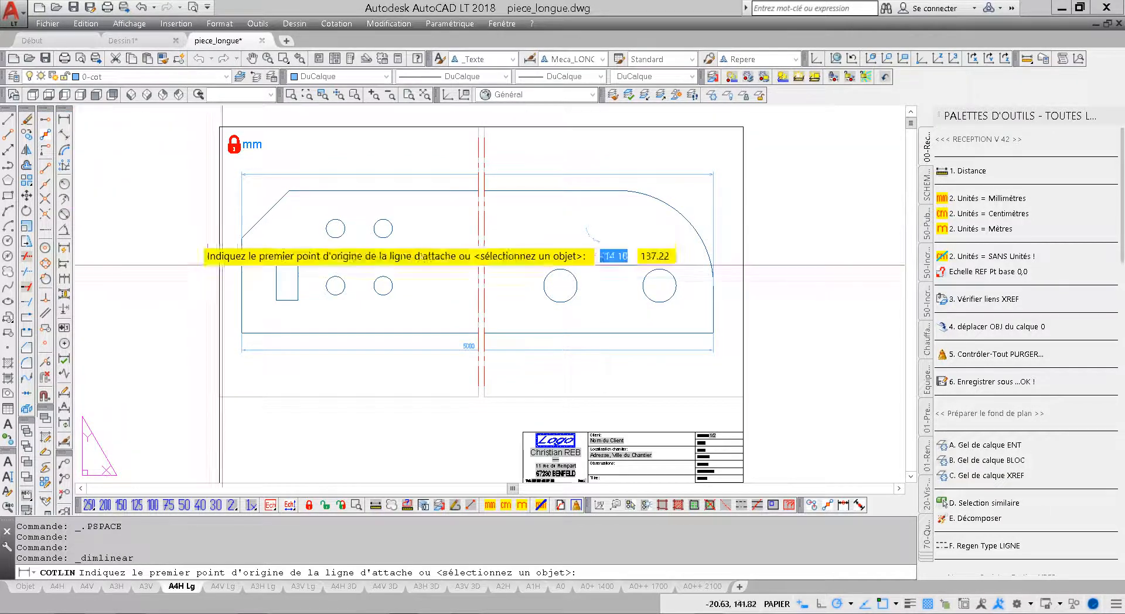
left_click(241, 286)
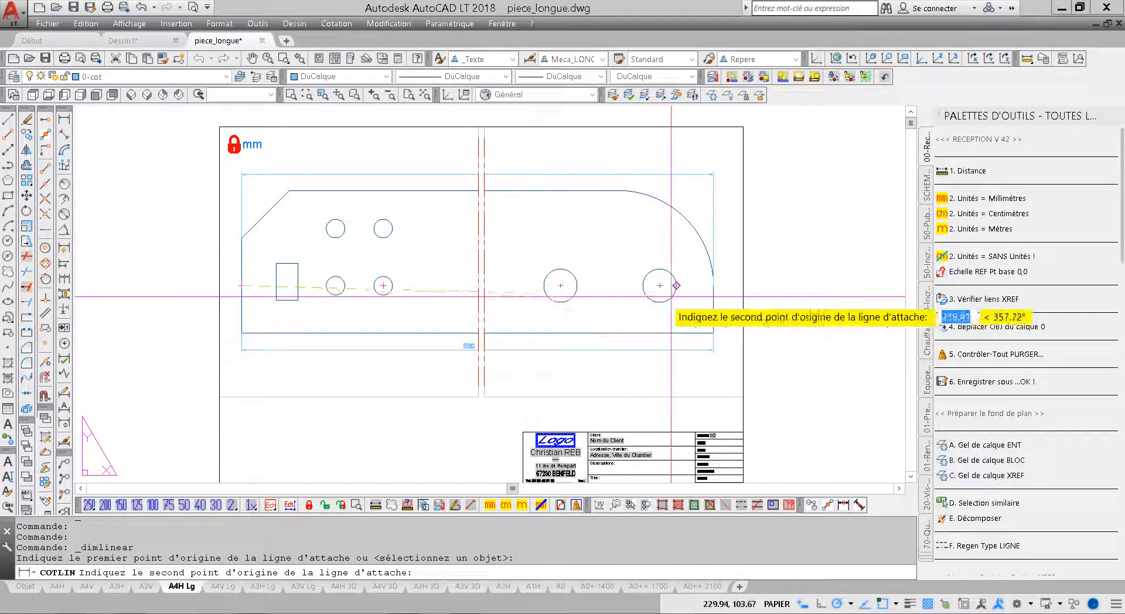
left_click(660, 285)
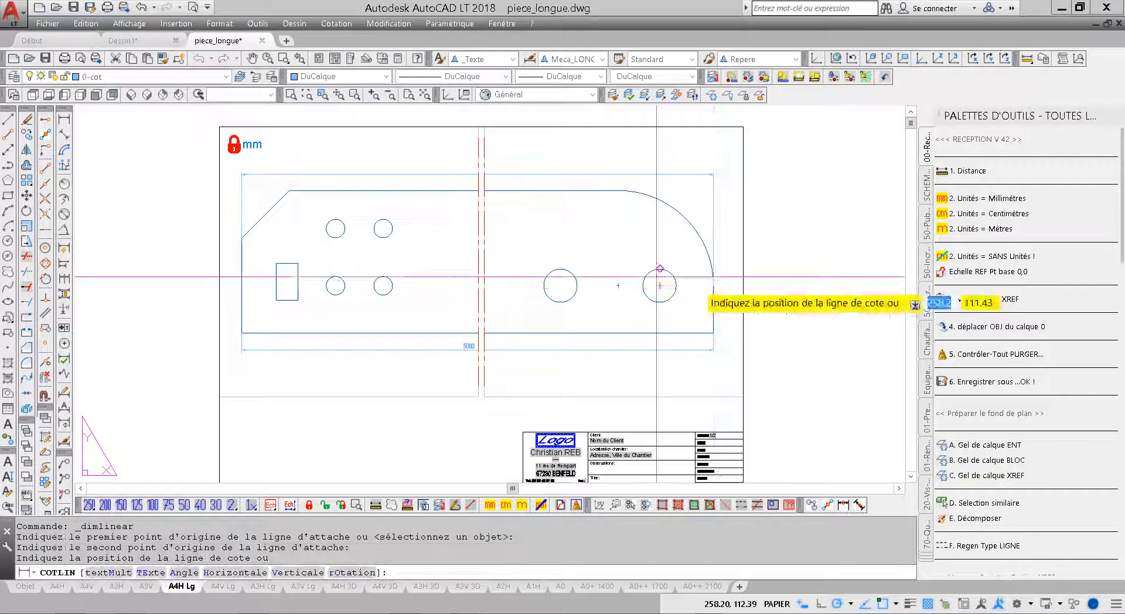
left_click(516, 254)
key("Return")
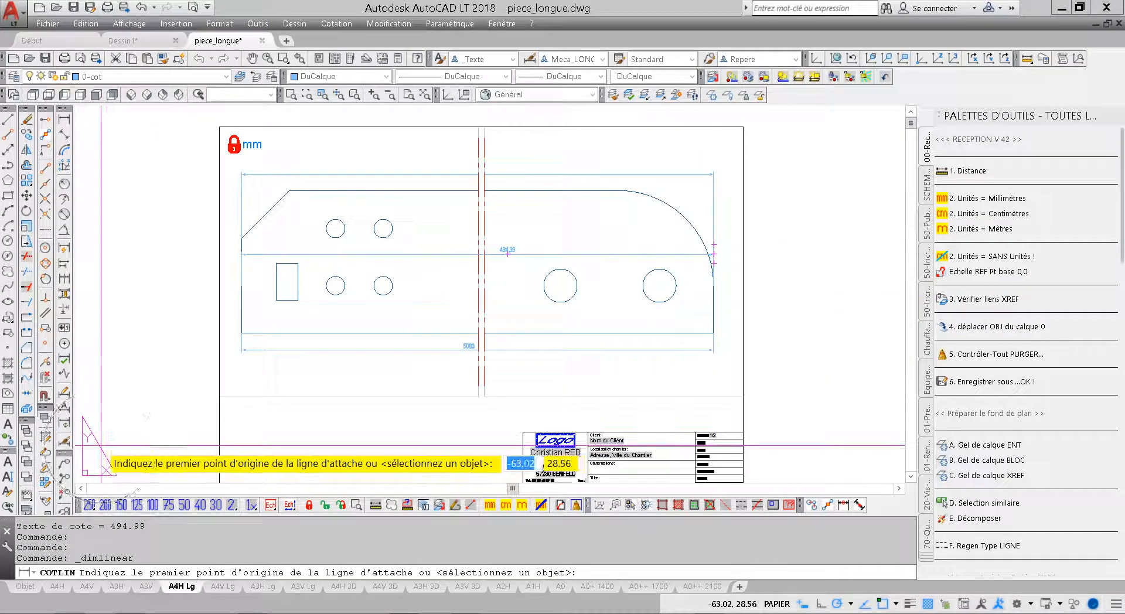
scroll(538, 256, "up", 6)
scroll(539, 256, "down", 3)
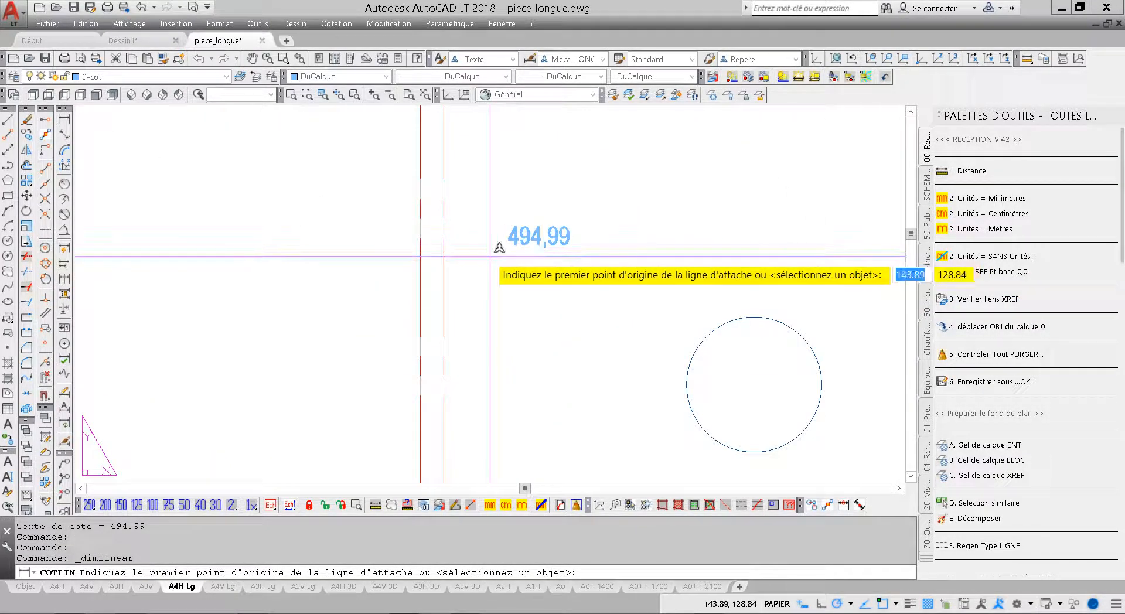
scroll(502, 259, "down", 4)
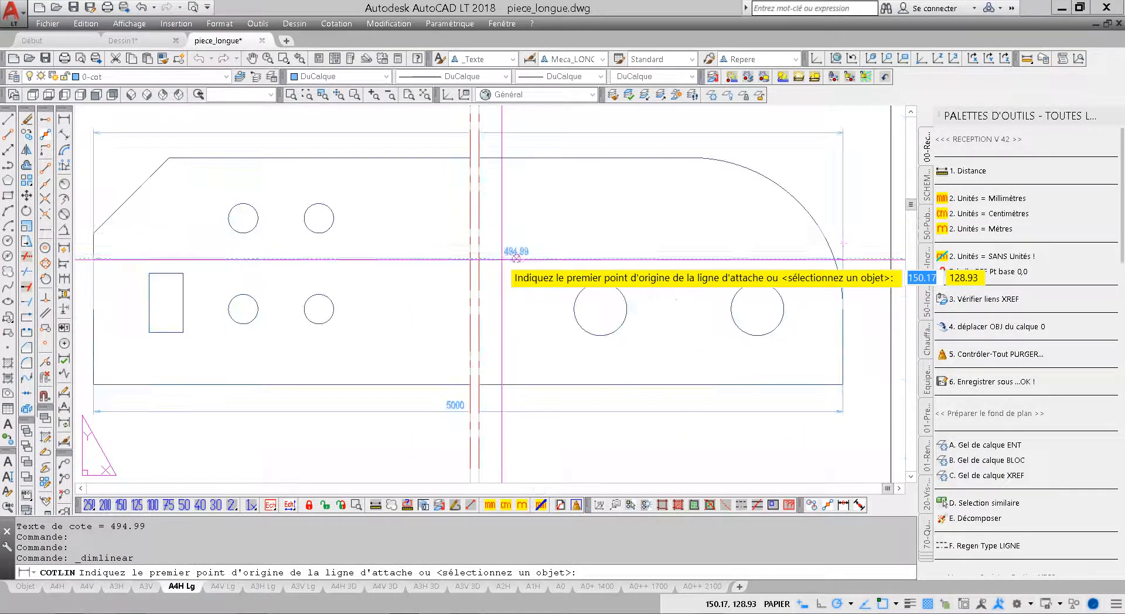
key("Escape")
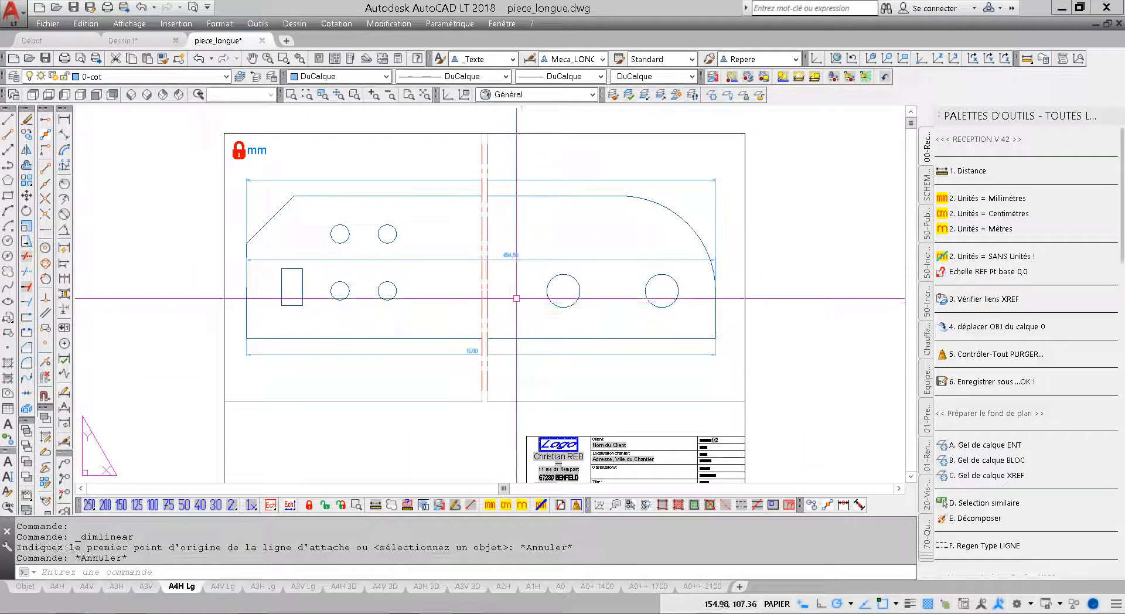
Step: Unlock the viewports from within the left one and shift the part's view downward in both viewports
double_click(456, 293)
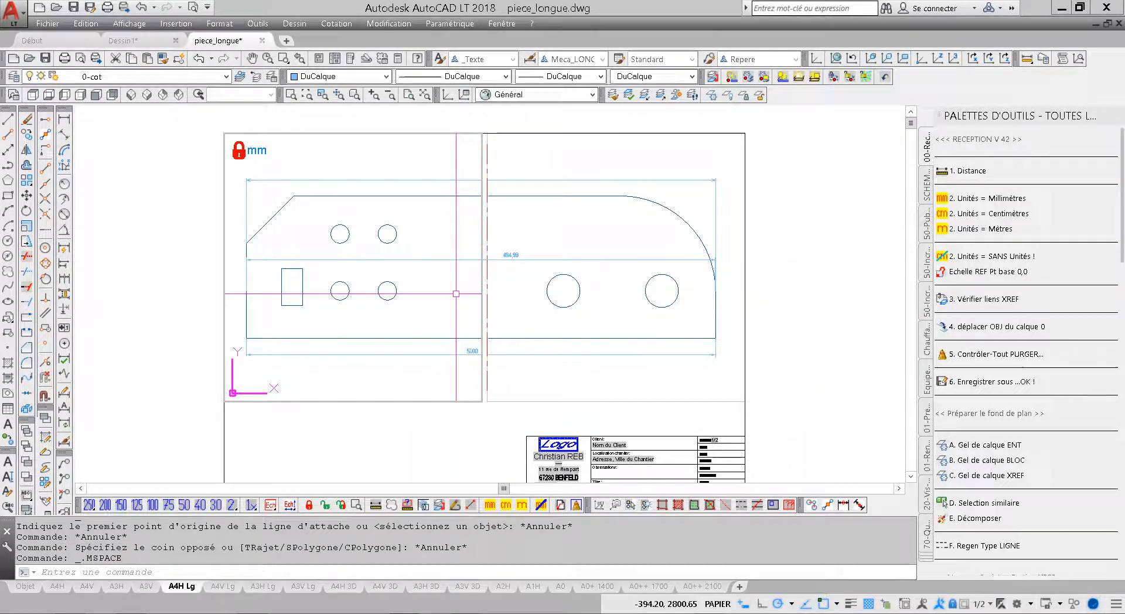
left_click(325, 505)
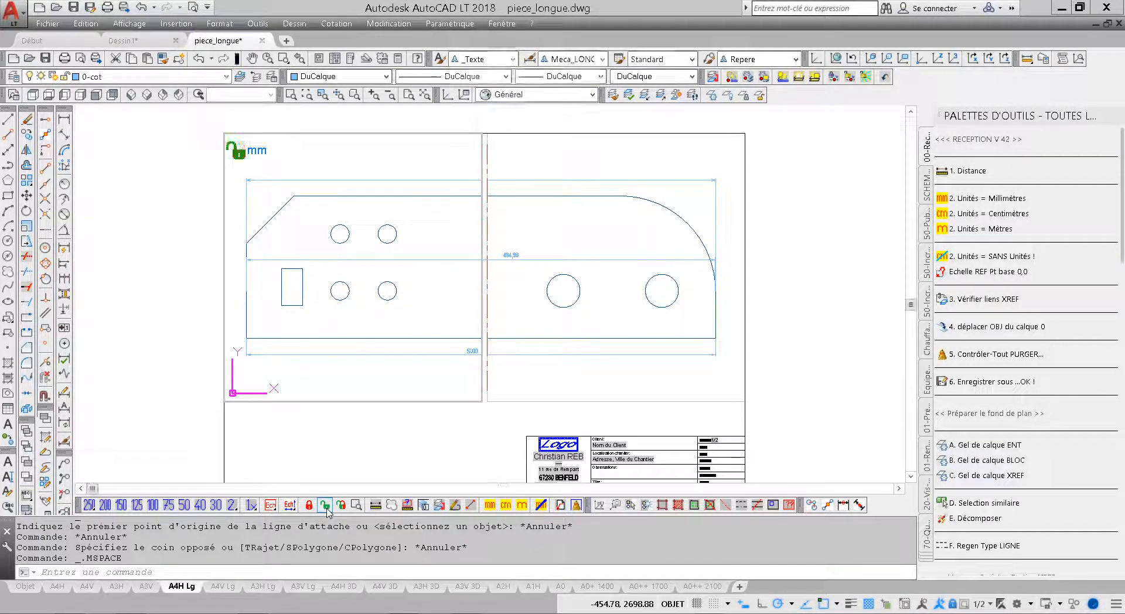
middle_click_drag(346, 405, 347, 405)
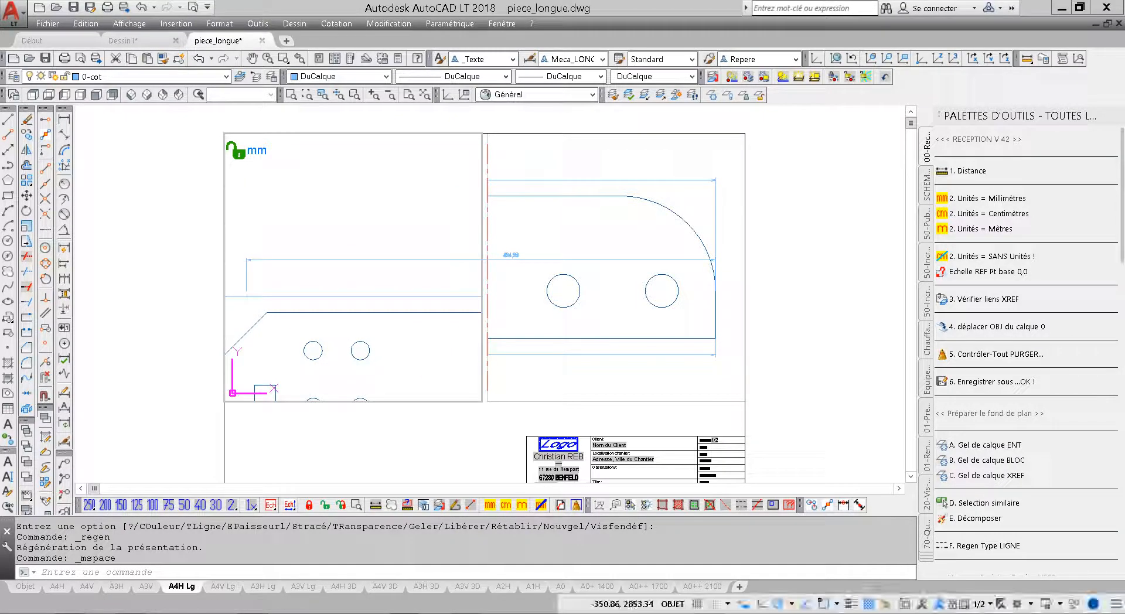
left_click(611, 299)
middle_click_drag(610, 299, 606, 427)
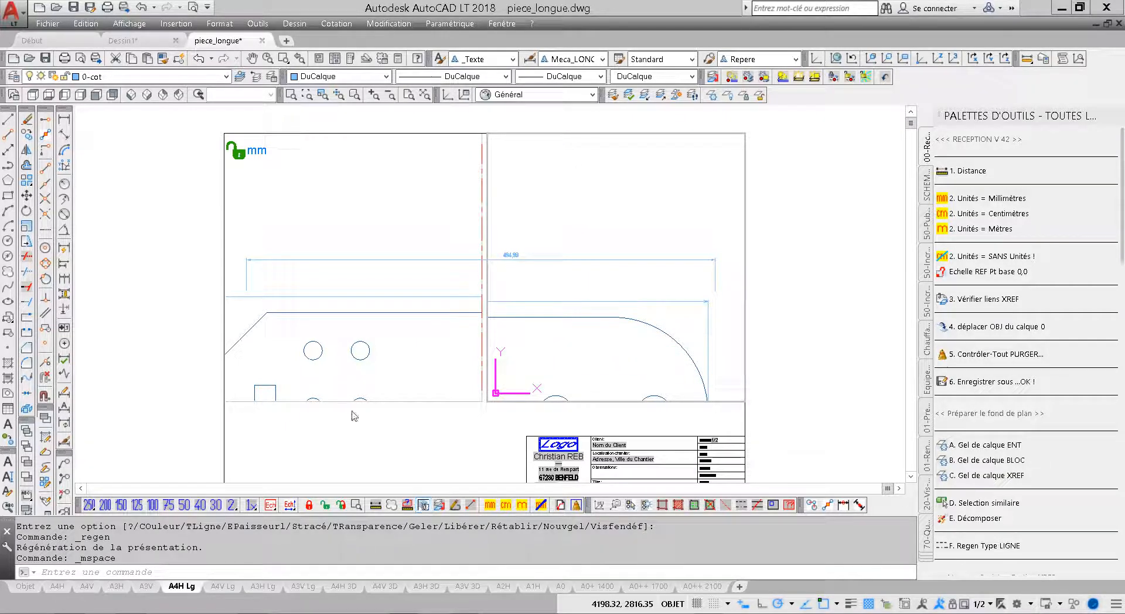
Step: Undo the view shifts, the viewport unlocking and the paper-space length dimension
left_click(145, 9)
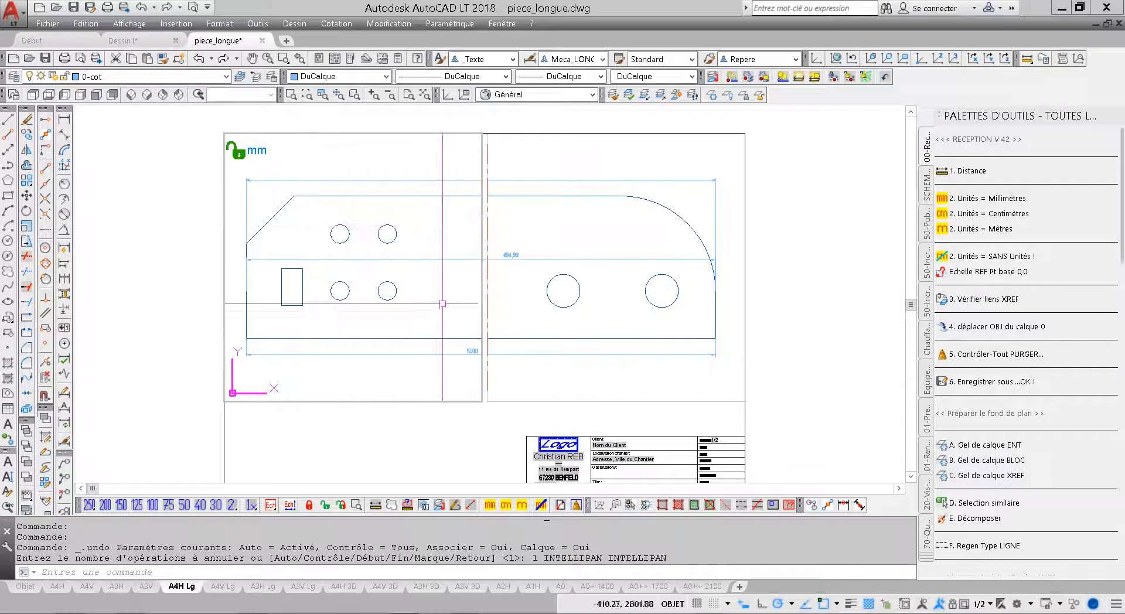
left_click(145, 8)
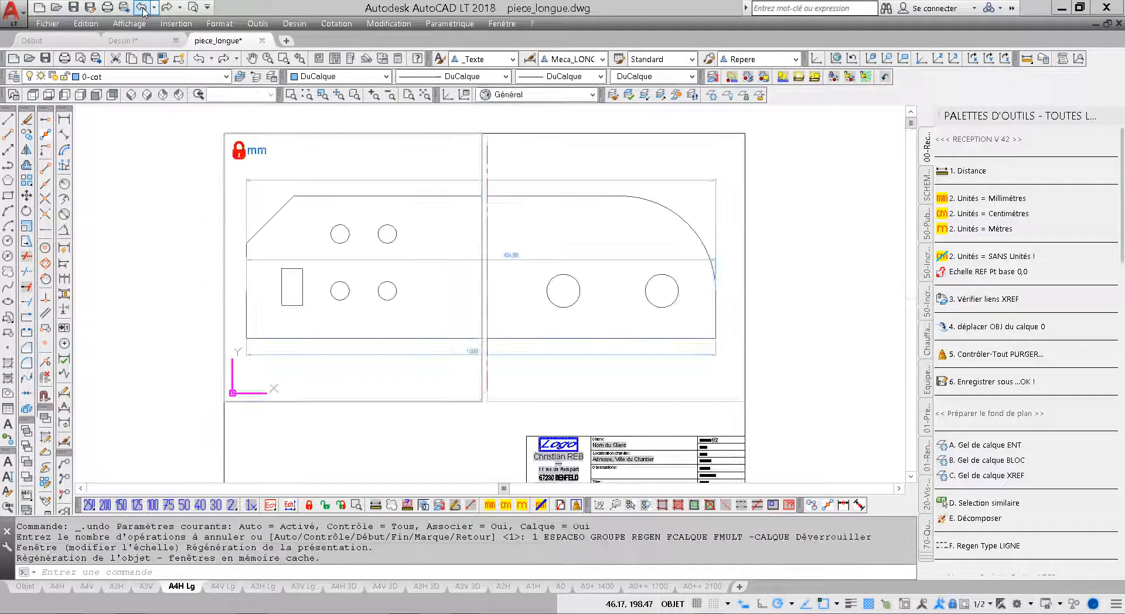
left_click(143, 8)
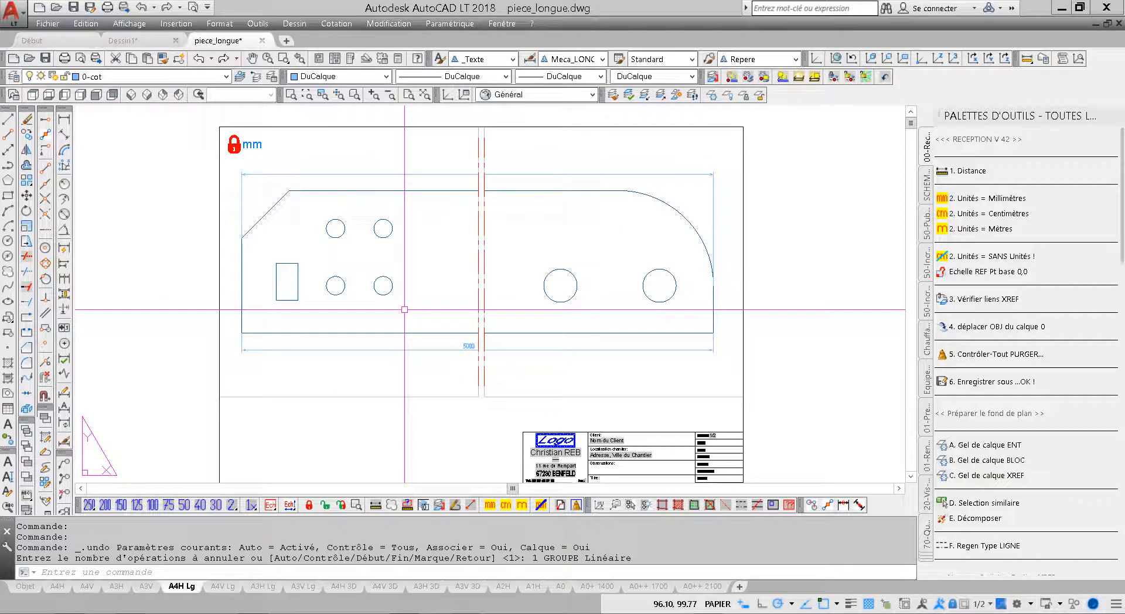
Step: On the A3H Lg layout, fit the part in both viewports and frame its rounded end at 1:1 scale in the right viewport
left_click(262, 588)
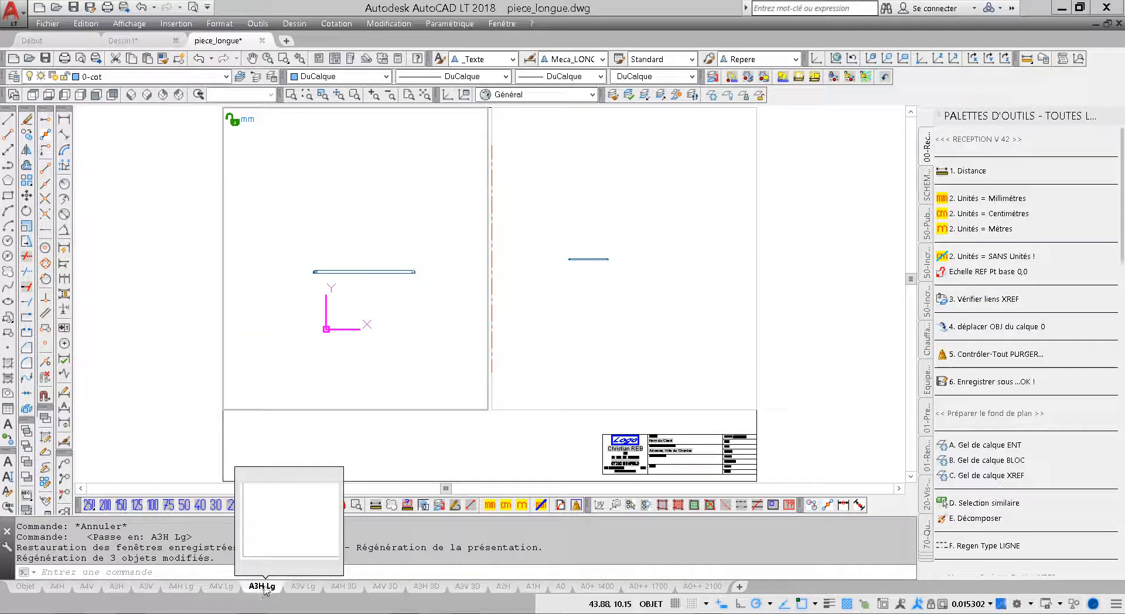
left_click(356, 505)
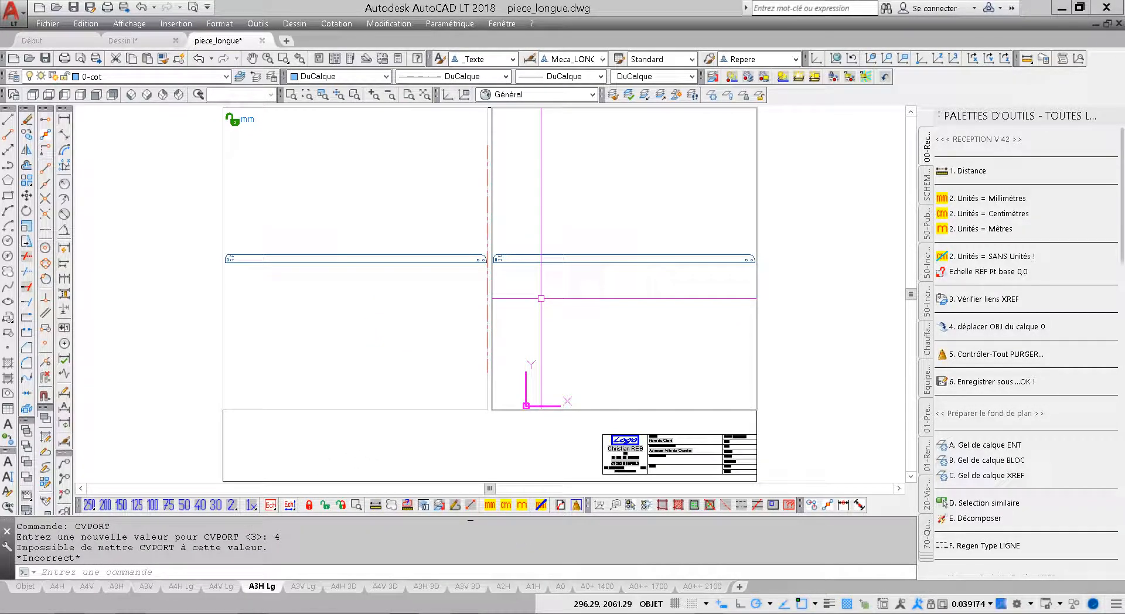
left_click(251, 505)
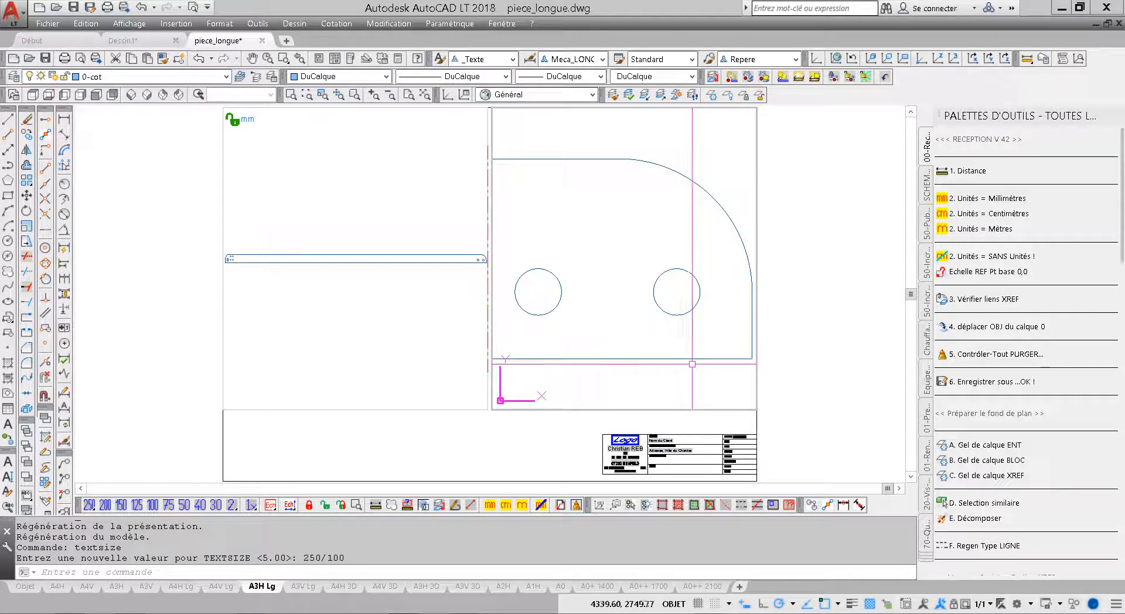
left_click(899, 492)
left_click(899, 491)
left_click(900, 492)
left_click(900, 491)
left_click(900, 492)
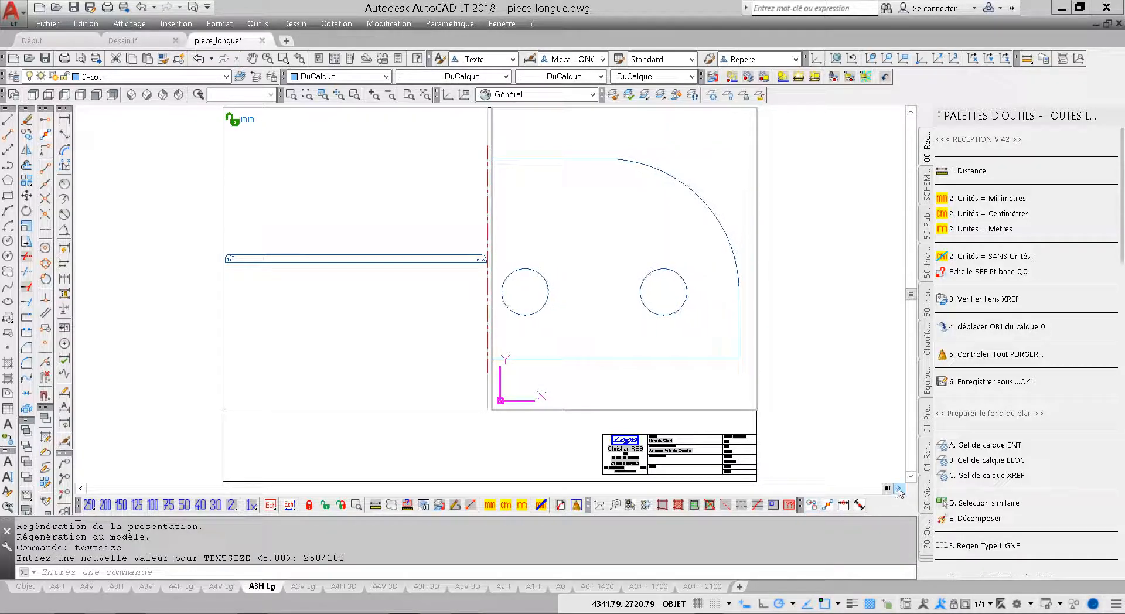
left_click(900, 492)
Step: Frame the part's chamfered end at 1:1 scale in the left viewport and lock the viewports
left_click(441, 342)
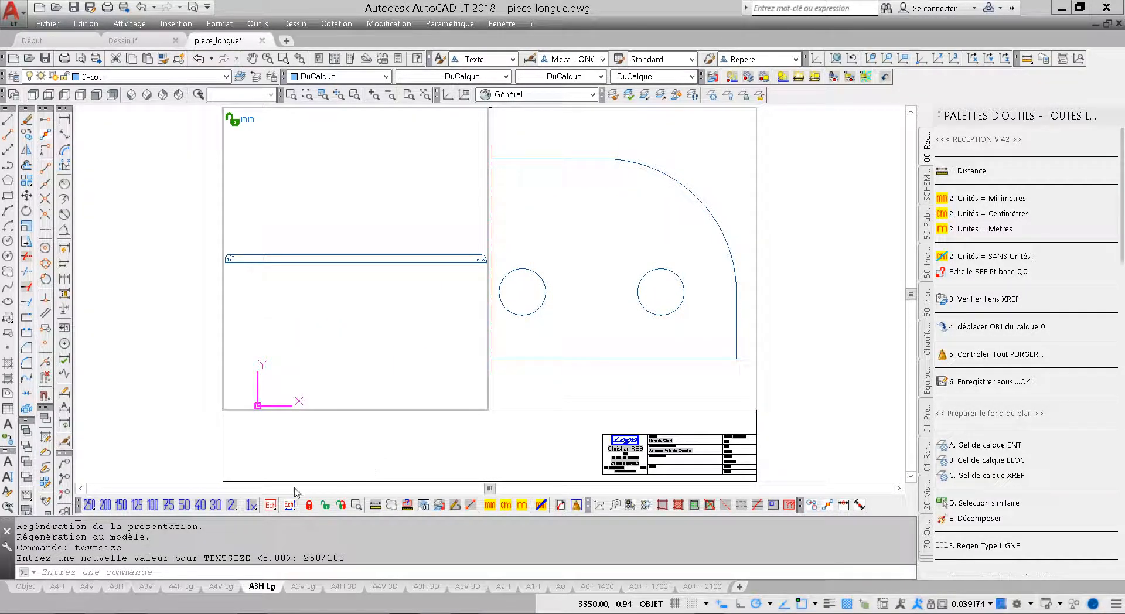
left_click(338, 505)
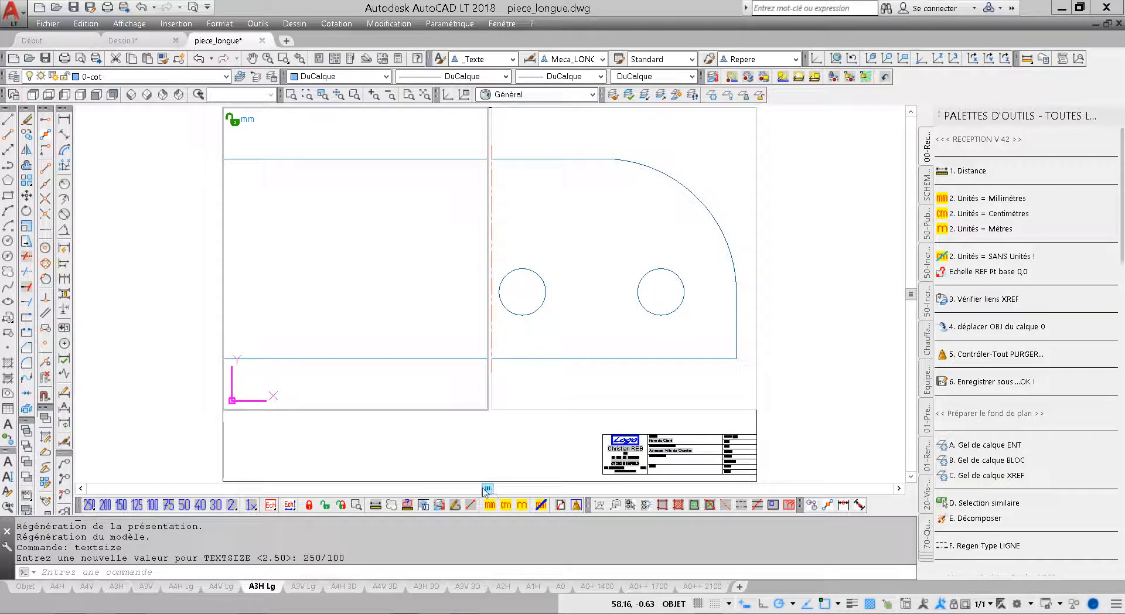
left_click_drag(133, 503, 86, 498)
left_click(81, 489)
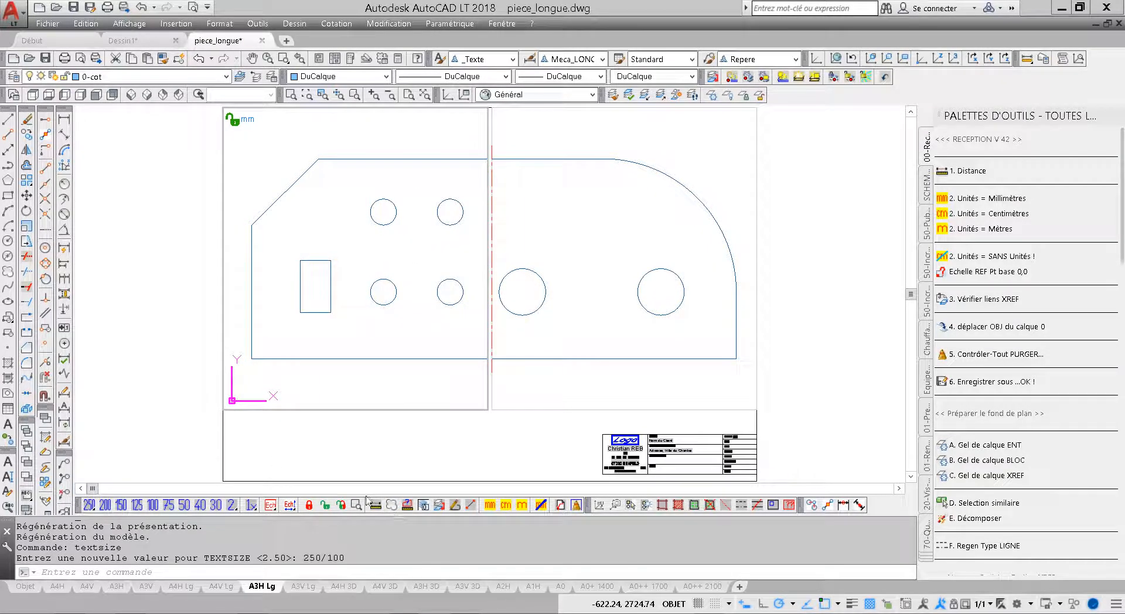
left_click(320, 506)
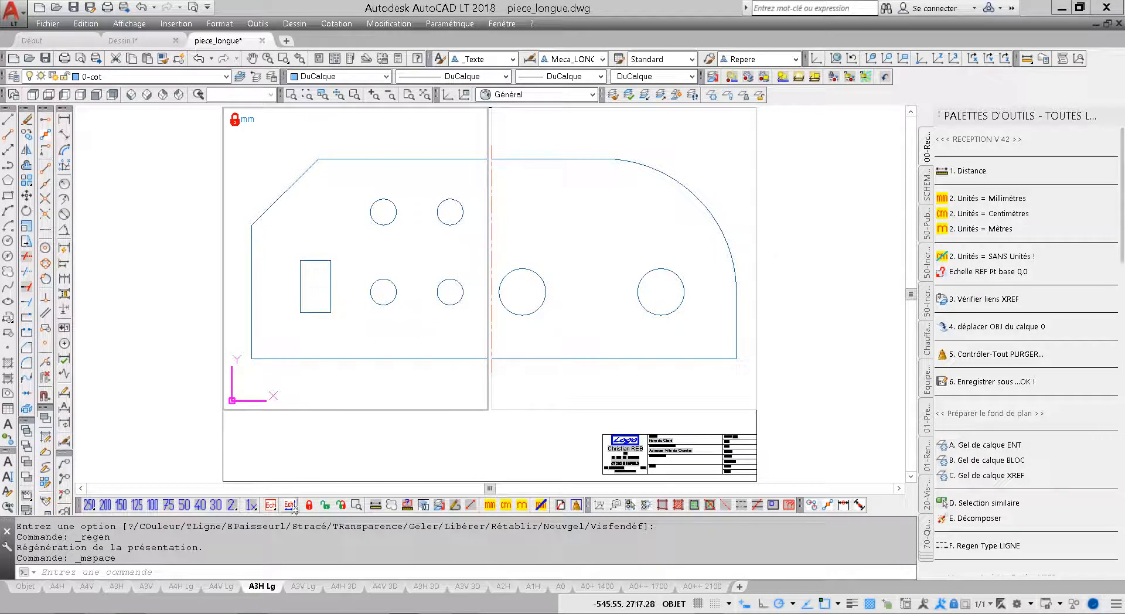
Step: Insert the 1/1 scale label below the part in the left viewport and check the scale field in the title block
left_click(270, 506)
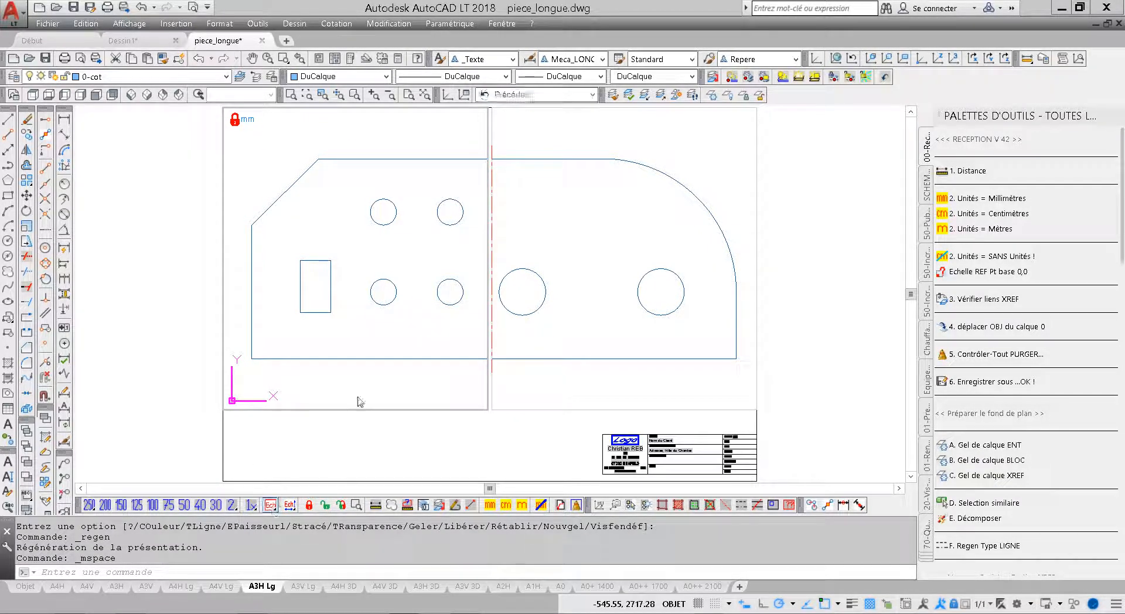
left_click(341, 382)
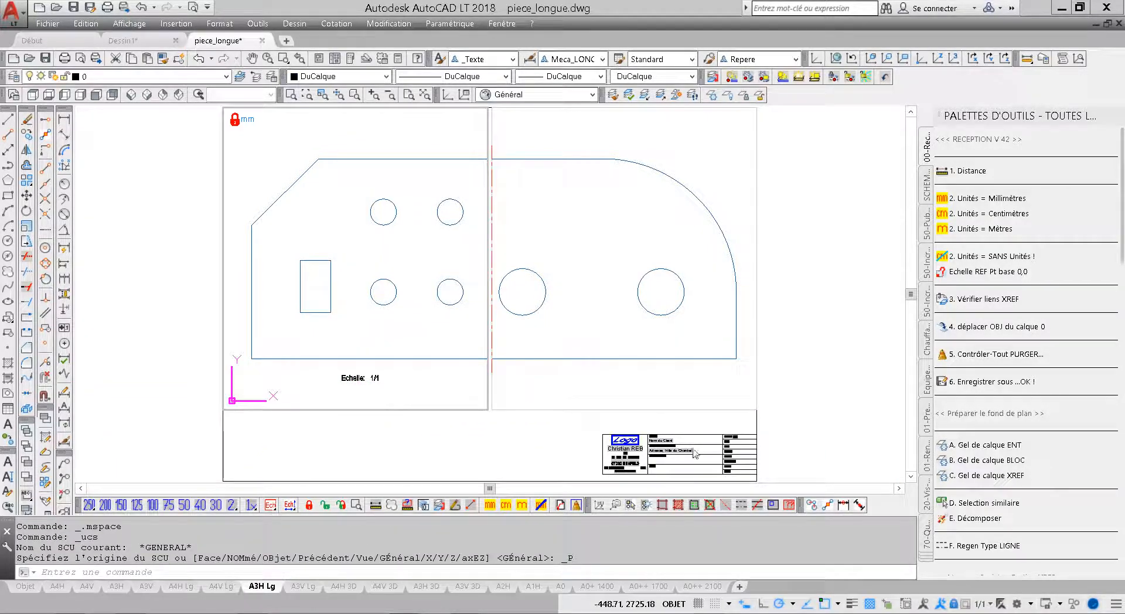
scroll(743, 454, "up", 6)
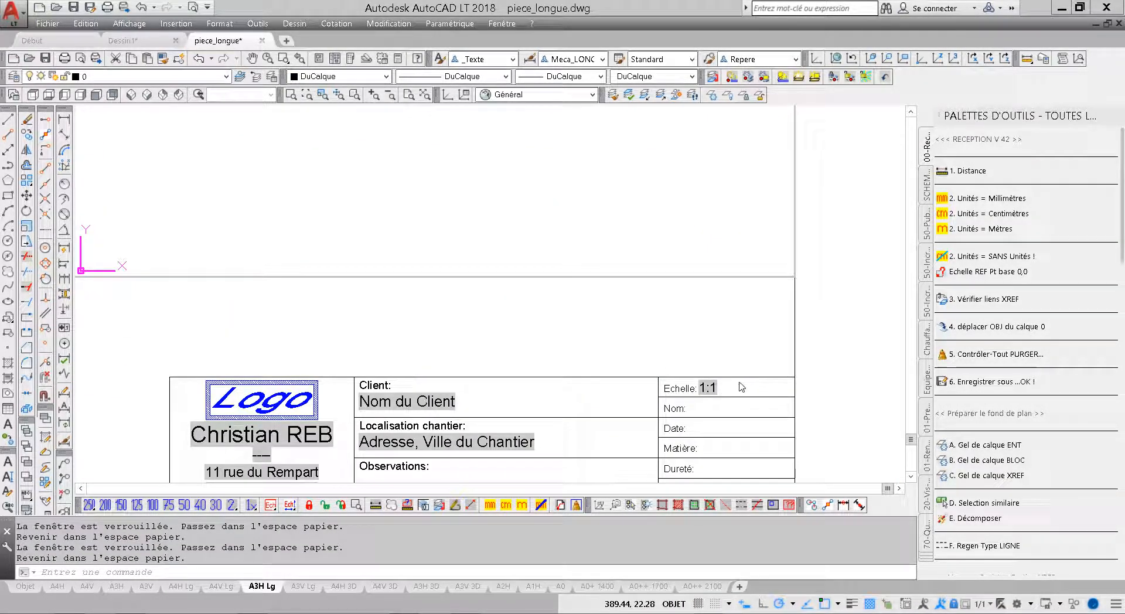
scroll(649, 389, "down", 6)
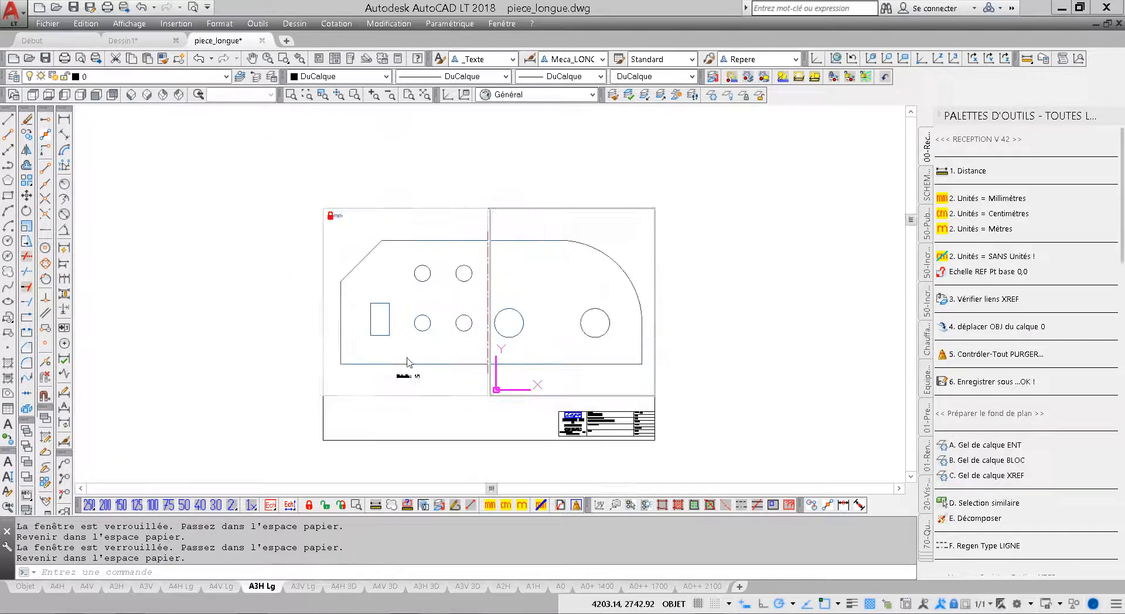
Step: Insert the 1/1 scale label below the part in the right viewport
left_click(552, 372)
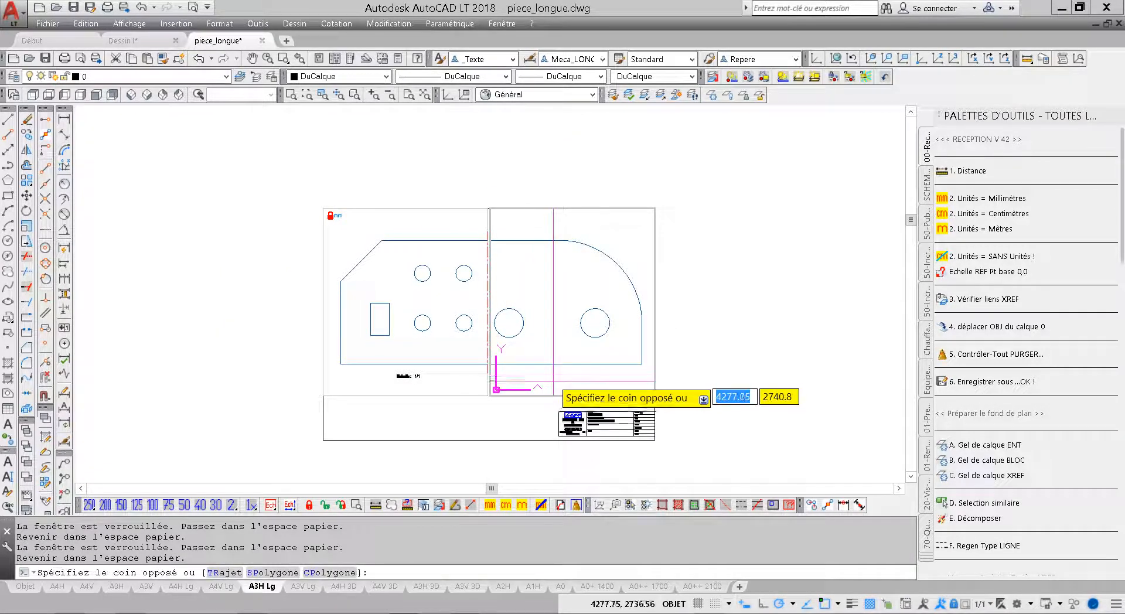
left_click(556, 373)
middle_click_drag(426, 442, 299, 395)
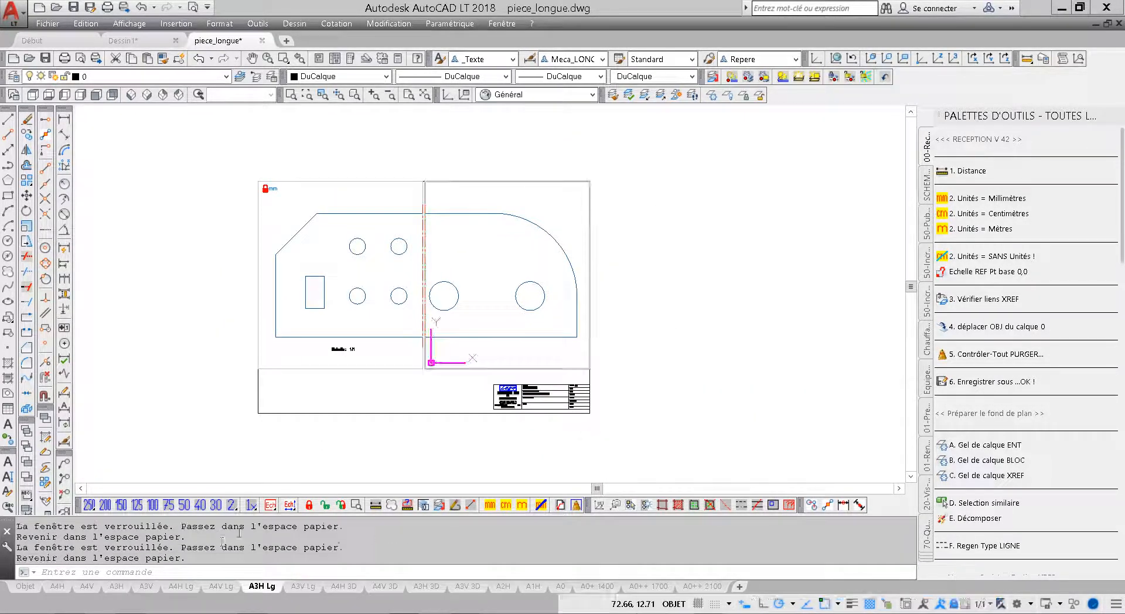
left_click(270, 505)
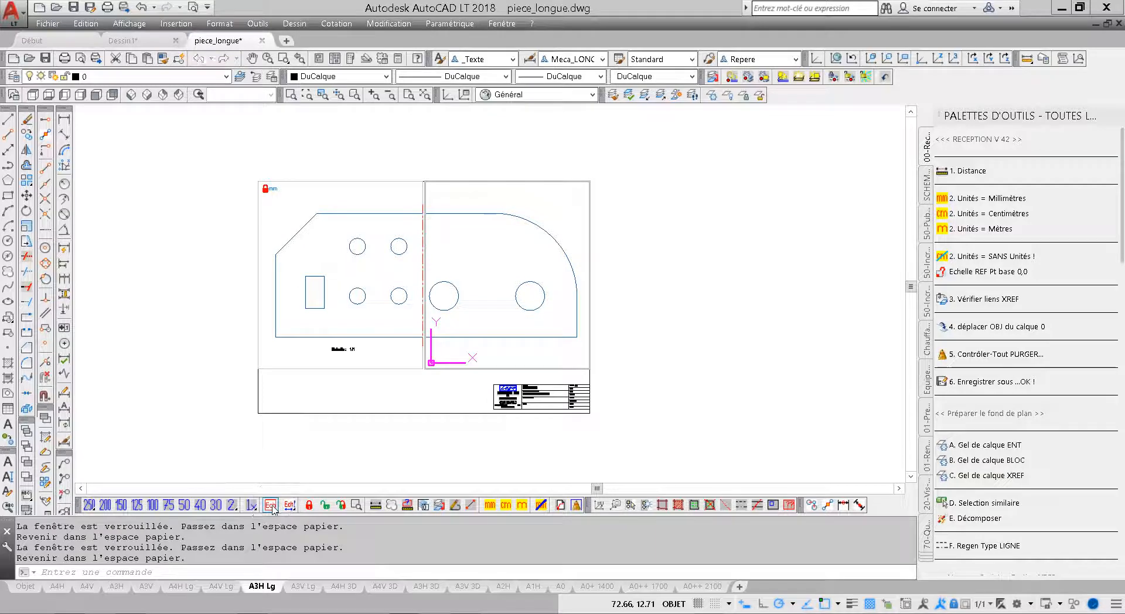
left_click(503, 358)
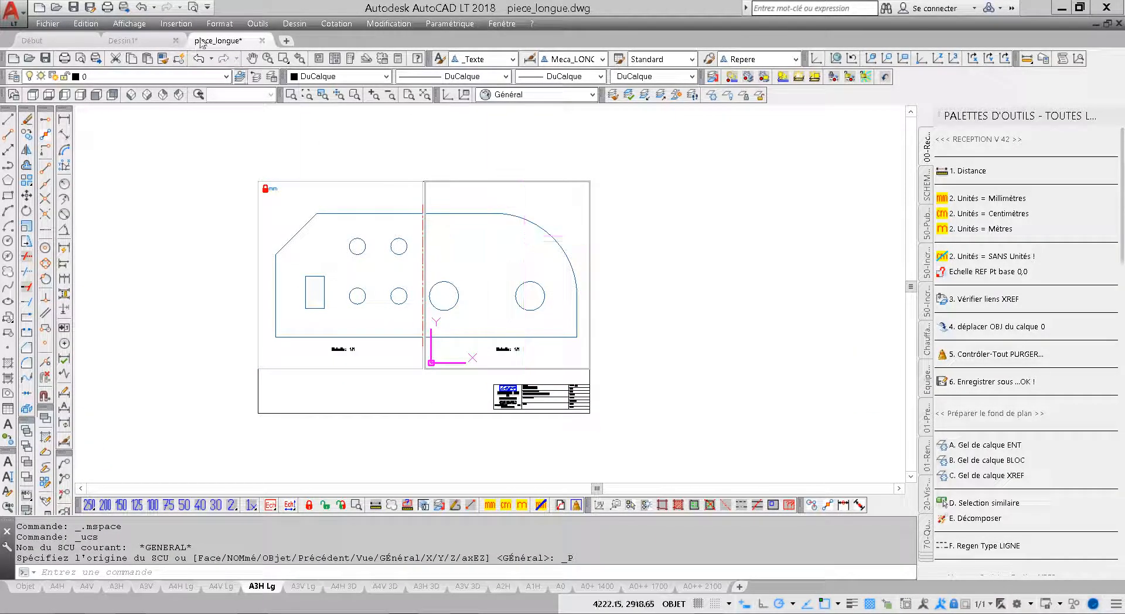
Step: Create an additional rectangular viewport in the empty area to the right of the A3H Lg sheet
left_click(115, 22)
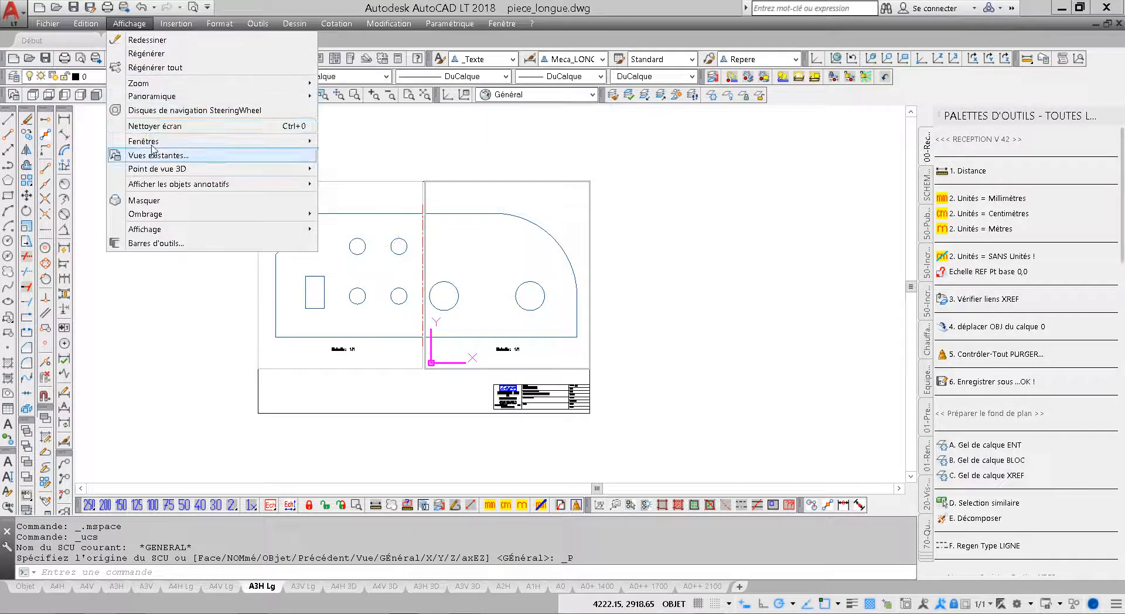
mouse_move(154, 144)
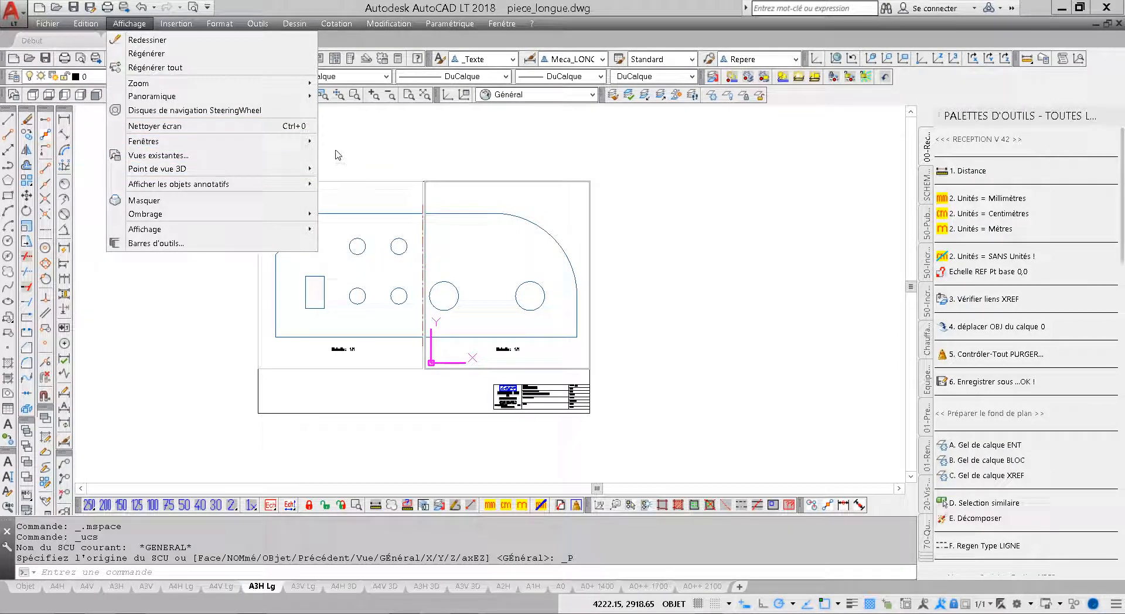
left_click(354, 172)
left_click(611, 198)
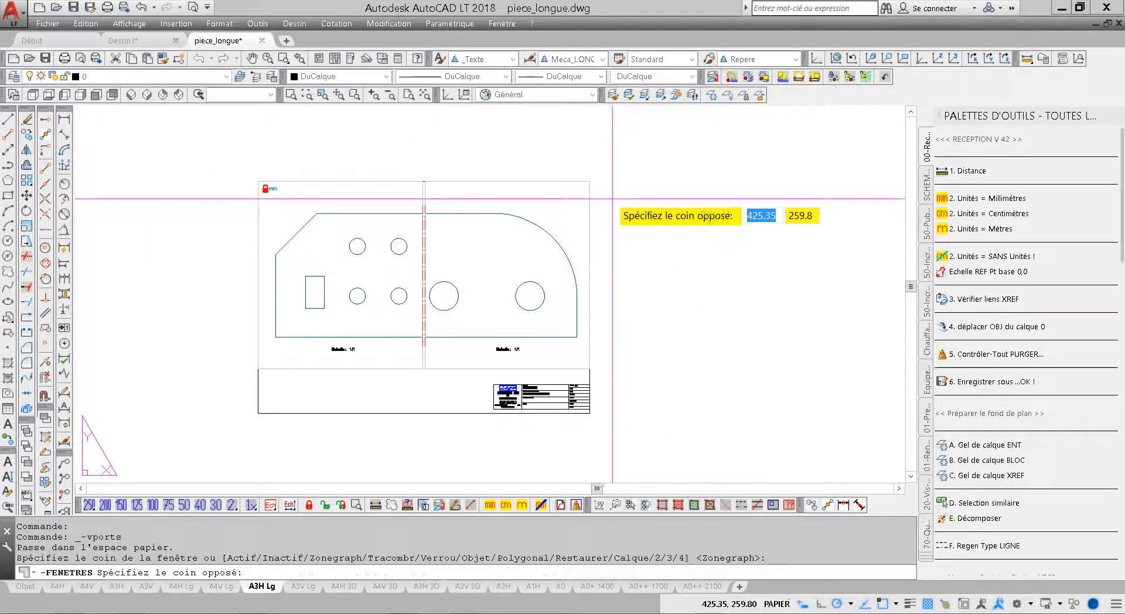
left_click(793, 340)
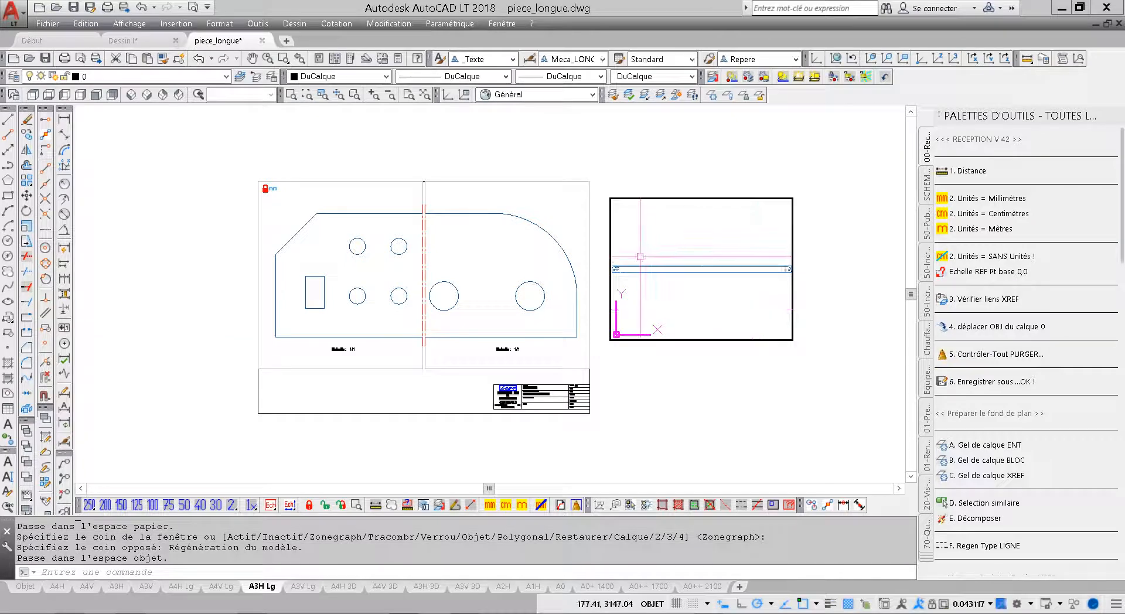
Step: Frame the rectangular cutout and the neighbouring hole of the part's chamfered end in the additional viewport at scale 2
middle_click_drag(639, 257, 718, 254)
scroll(718, 254, "up", 8)
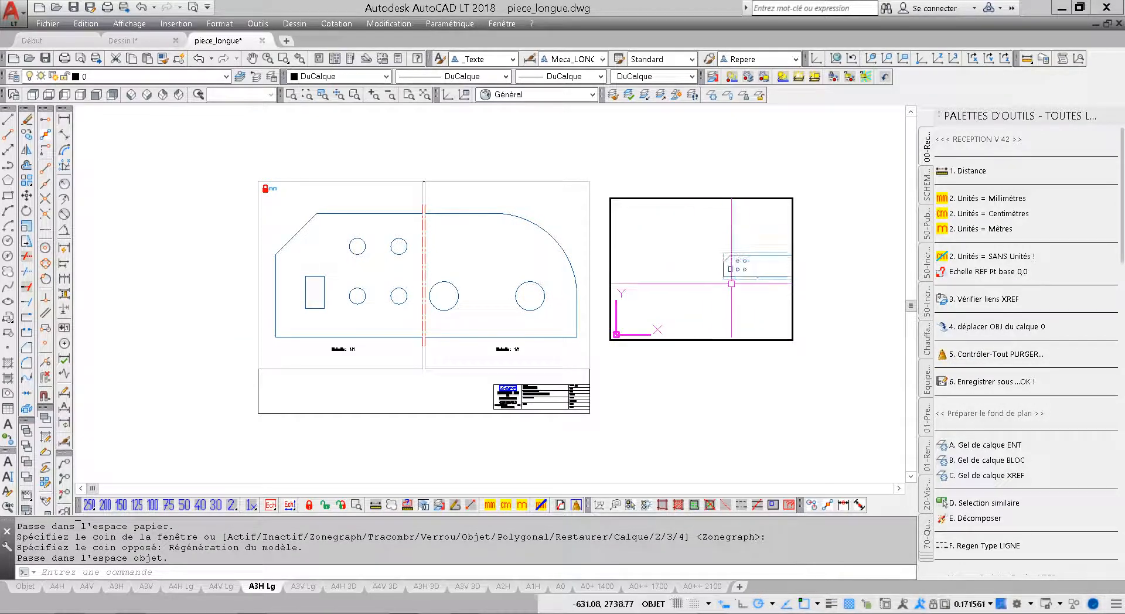
scroll(729, 261, "up", 6)
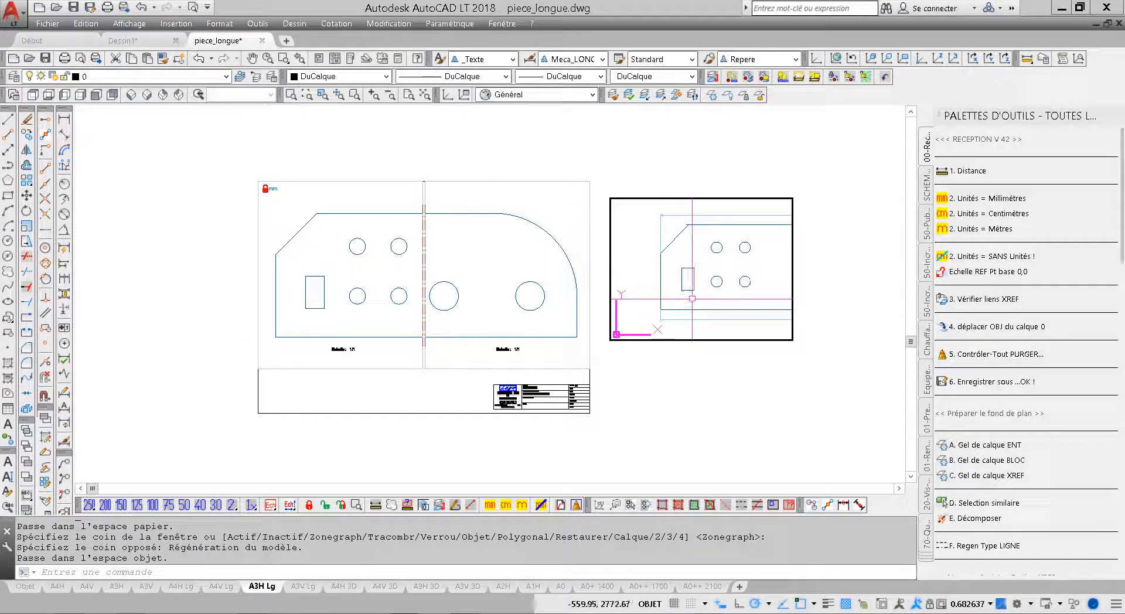
middle_click_drag(691, 284, 693, 289)
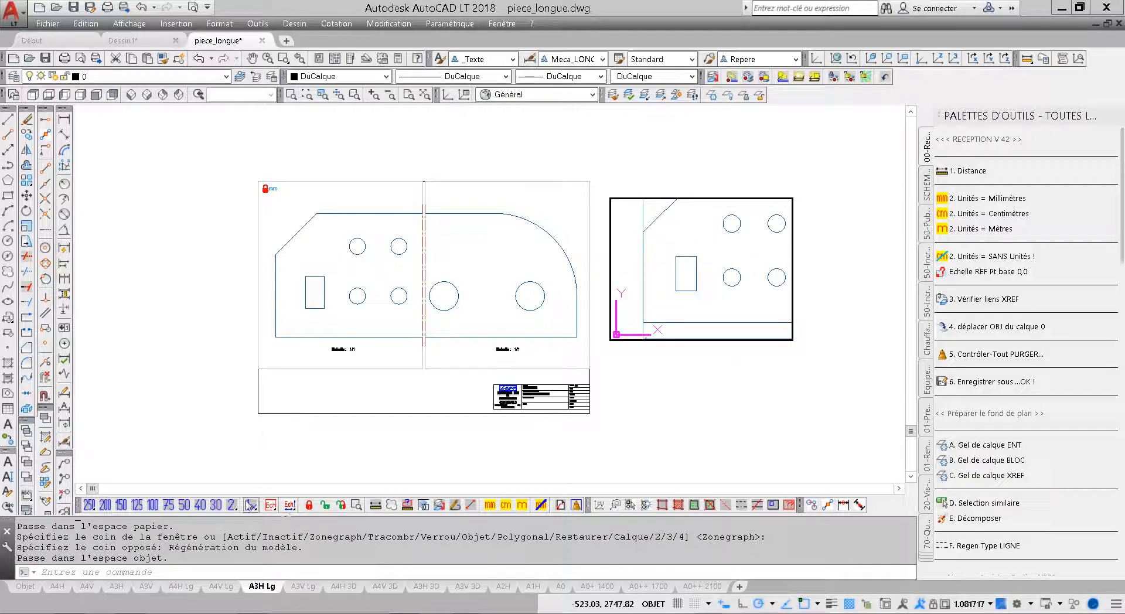
left_click(253, 506)
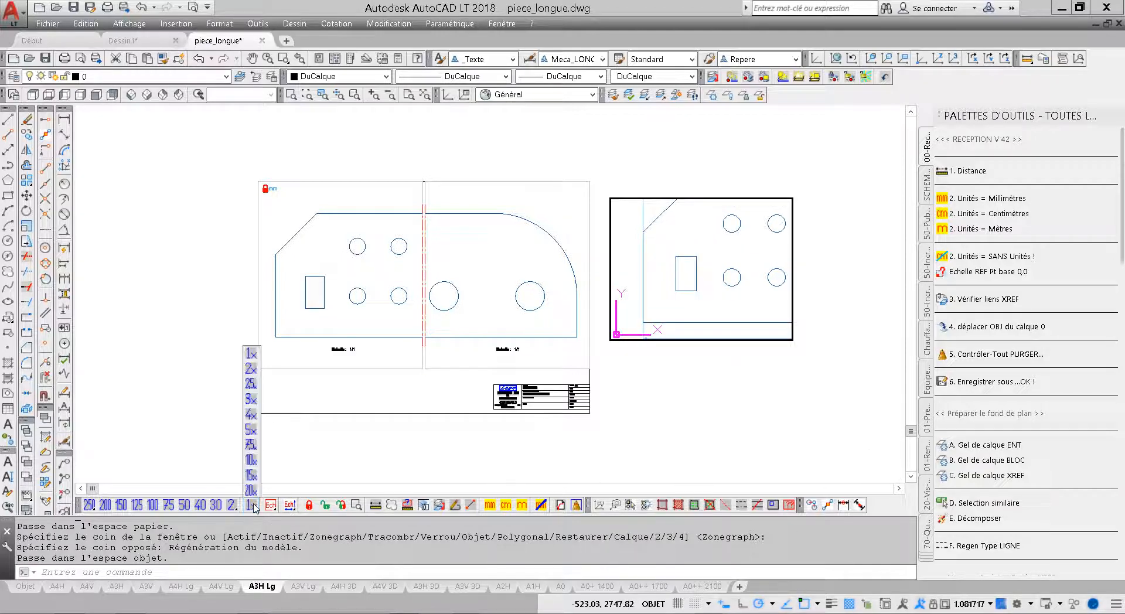
left_click(251, 385)
middle_click_drag(677, 288, 680, 292)
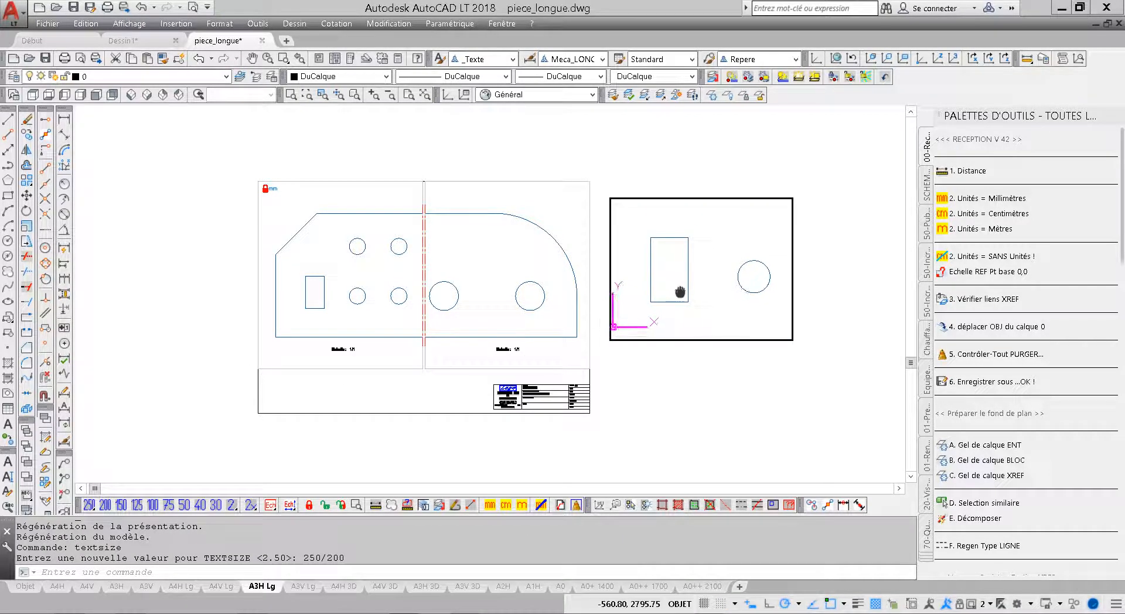
Step: Set the additional viewport's scale to 2.5 and lock the viewports
key("ctrl")
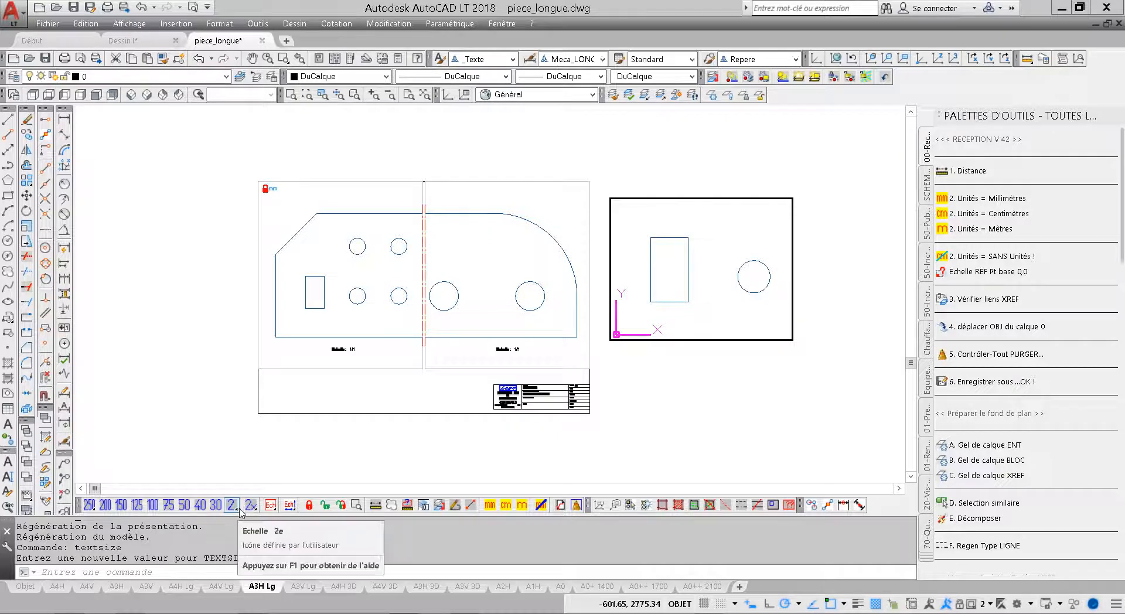
left_click(251, 506)
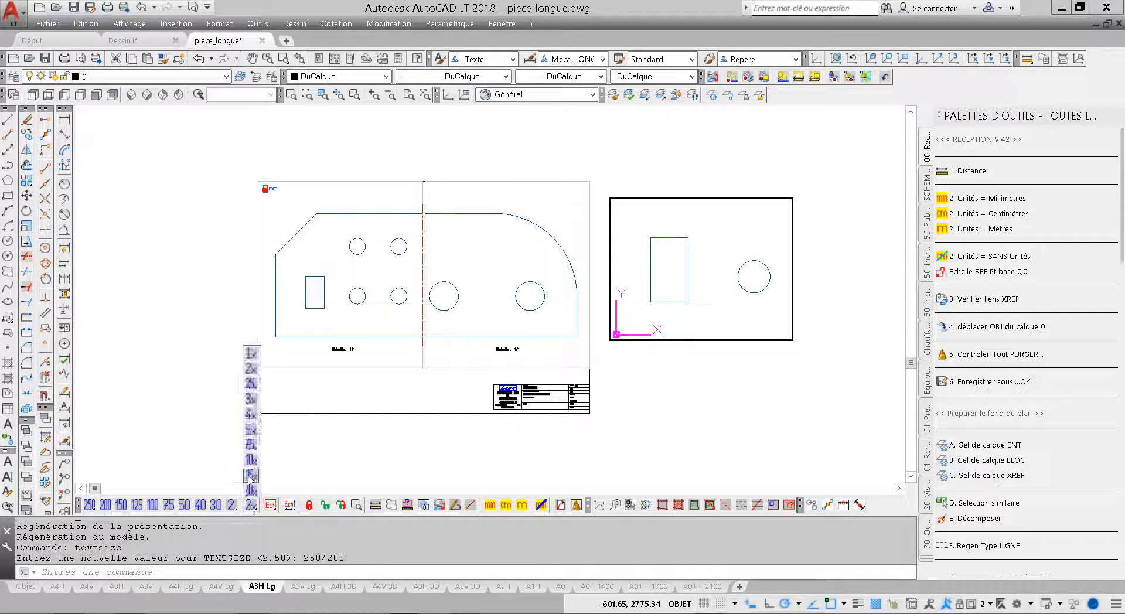
left_click(251, 383)
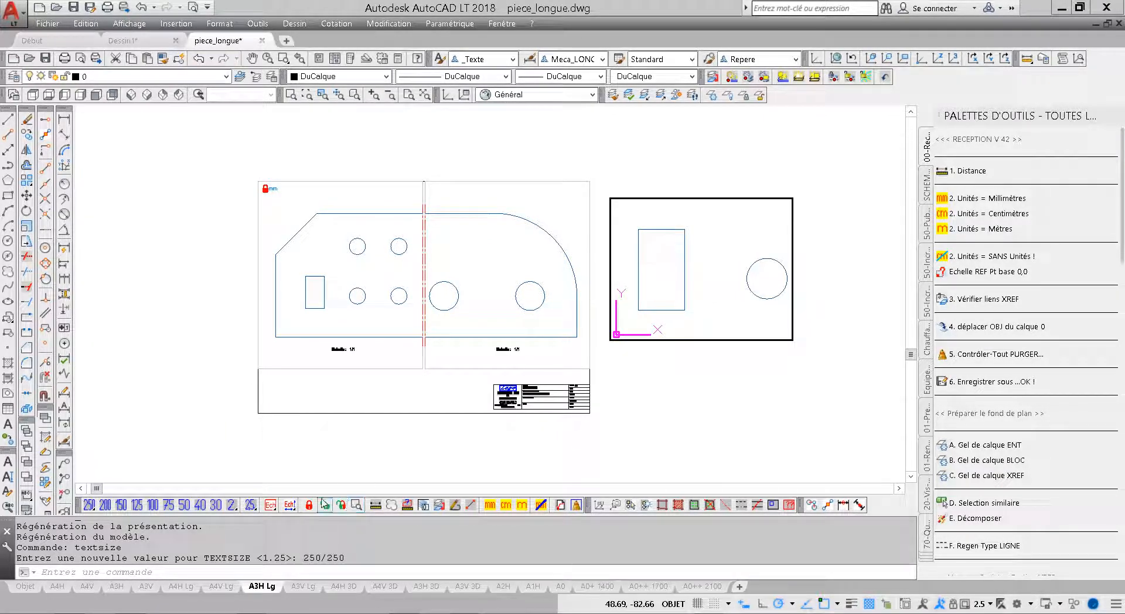
left_click(310, 505)
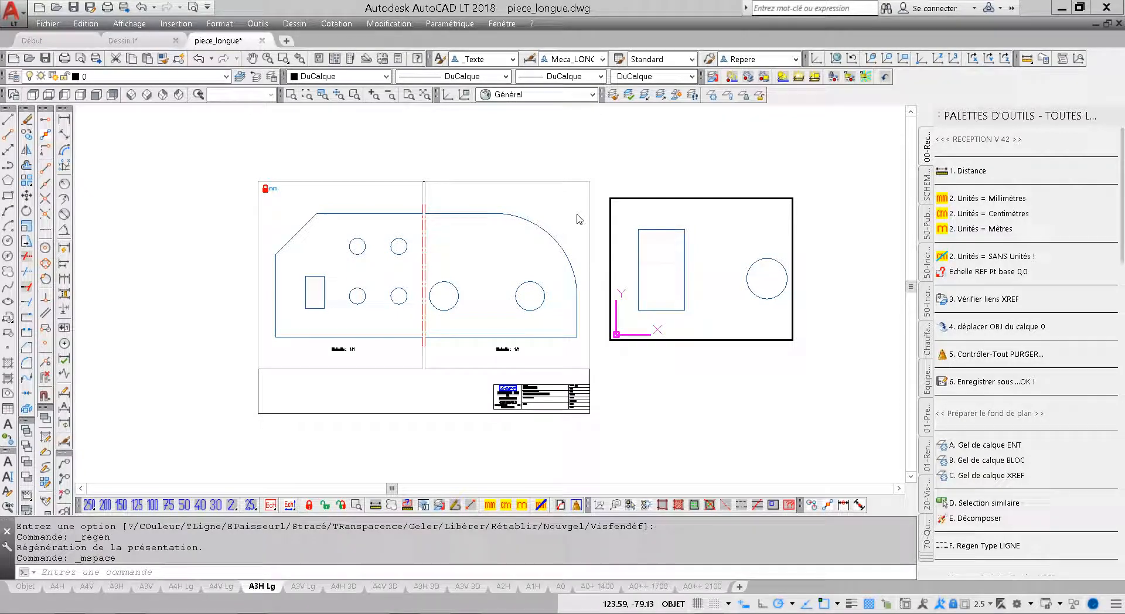
Step: Insert the 2.5 scale label inside the additional viewport, below the enlarged cutout and hole
left_click(270, 505)
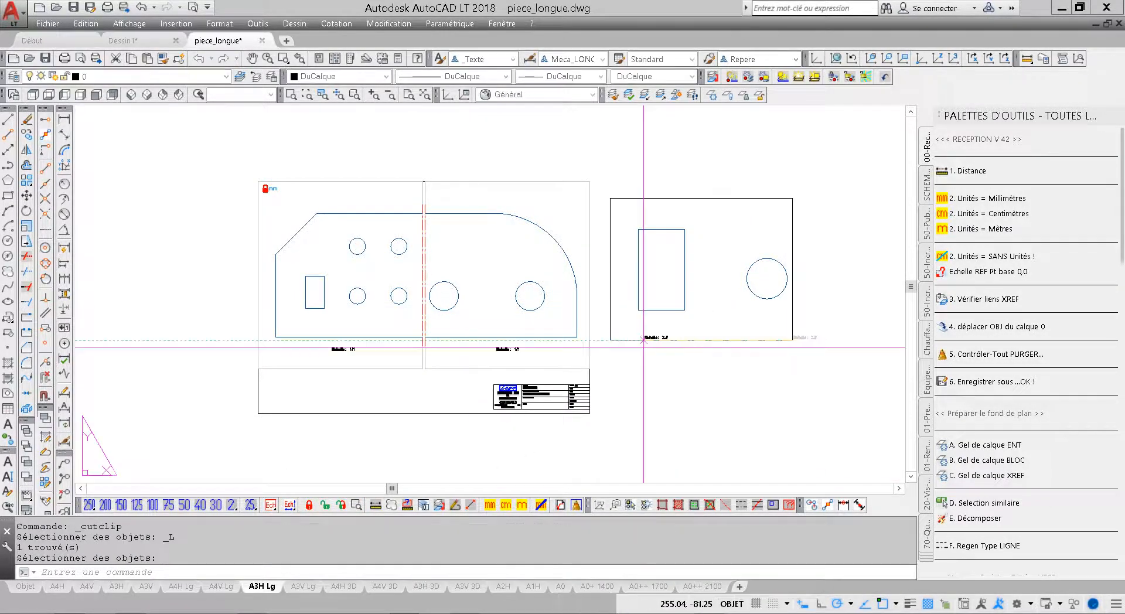
left_click(714, 321)
scroll(714, 321, "up", 6)
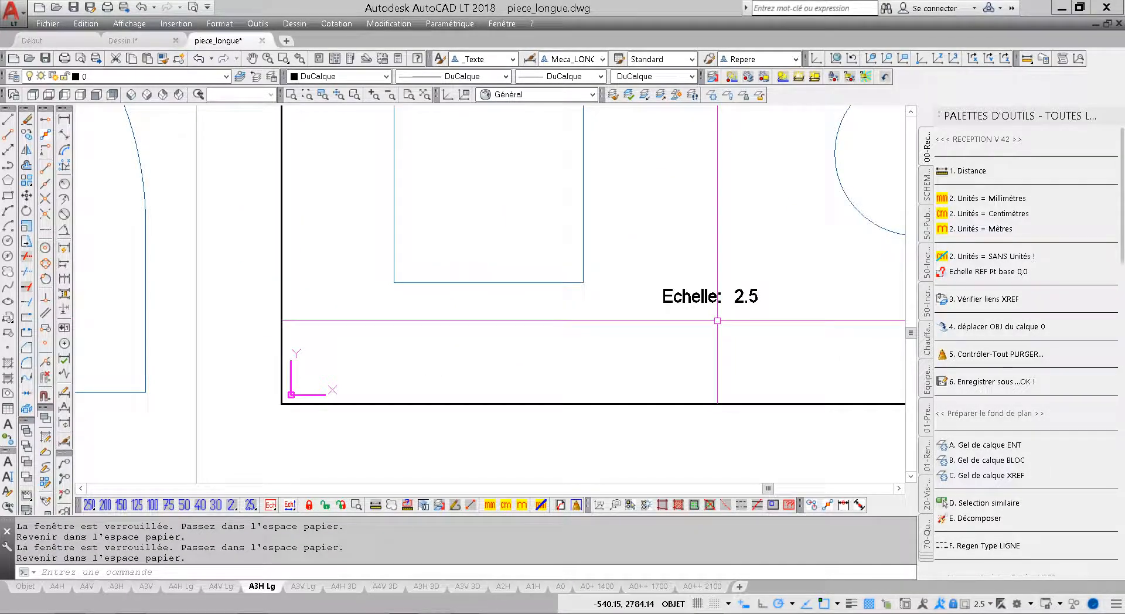
scroll(717, 321, "down", 7)
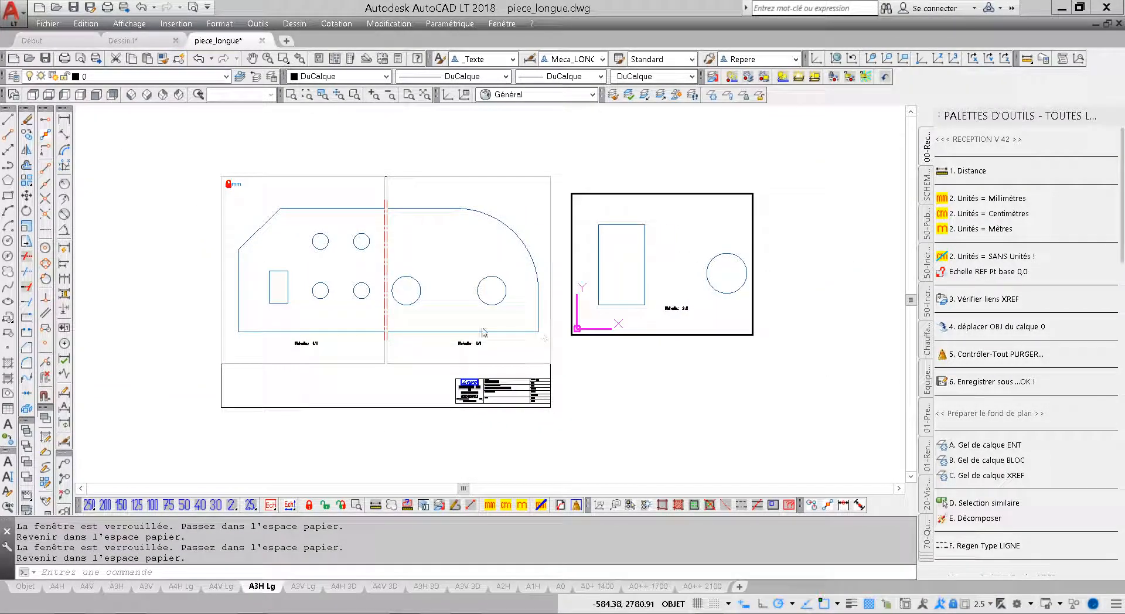
Step: Add a linear dimension of the part's overall length below its lower edge, from the left viewport's corner to the right viewport's corner
left_click(412, 317)
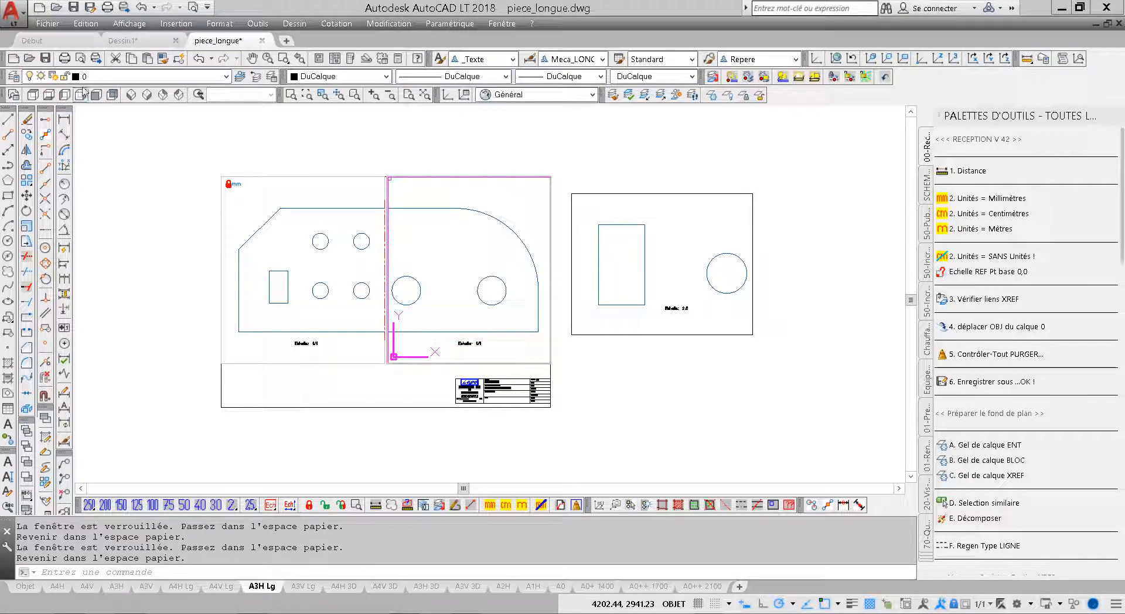
left_click(66, 119)
left_click(230, 336)
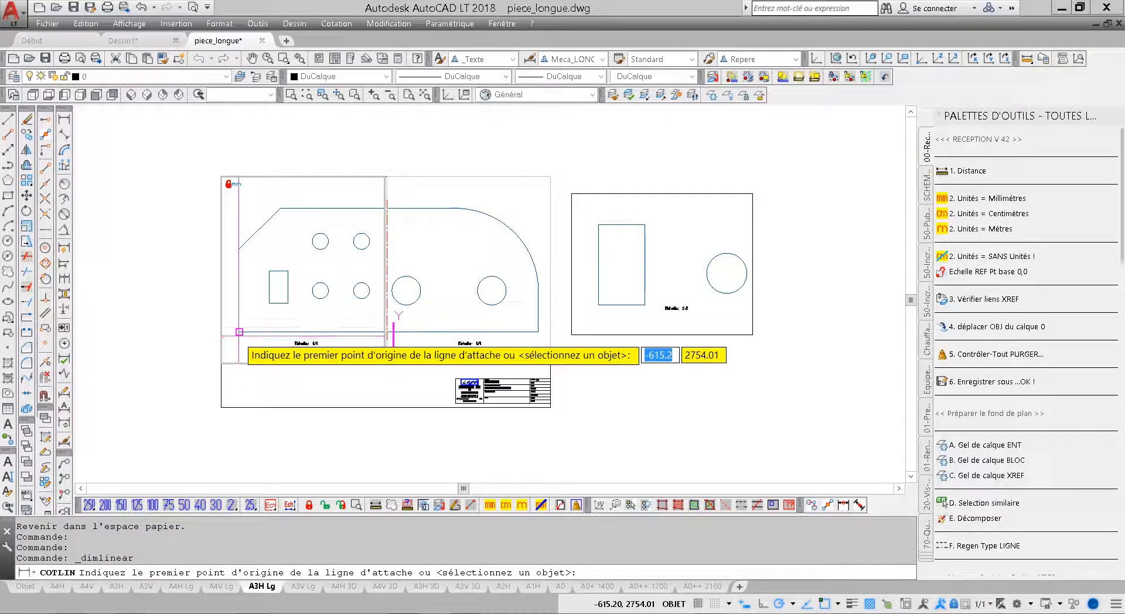
left_click(239, 332)
left_click(539, 342)
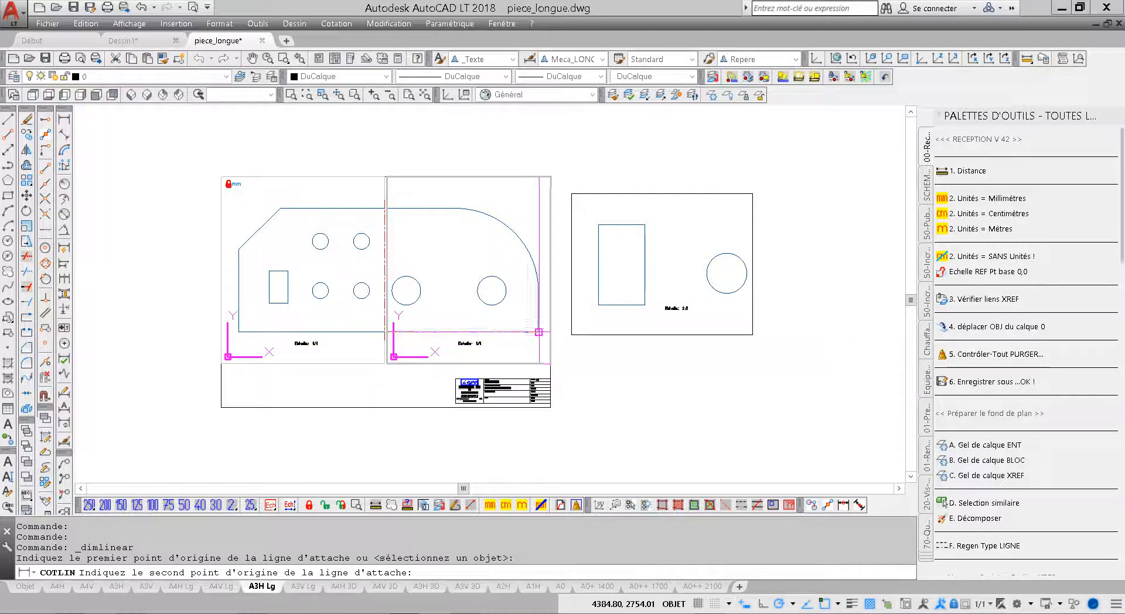
left_click(539, 332)
left_click(413, 339)
key("Return")
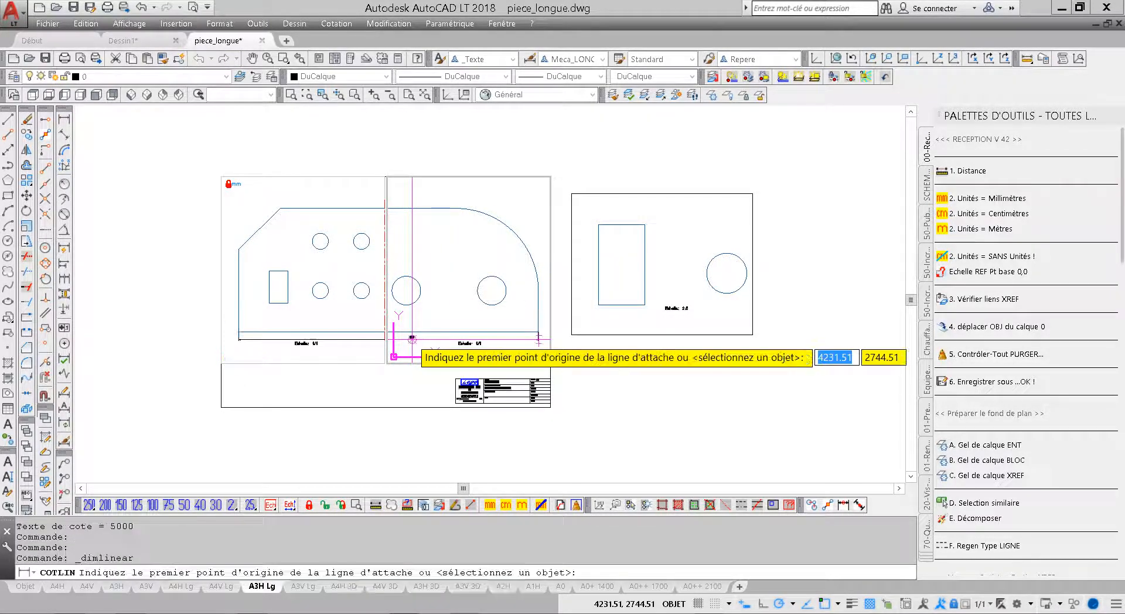
scroll(413, 338, "up", 4)
scroll(410, 339, "up", 3)
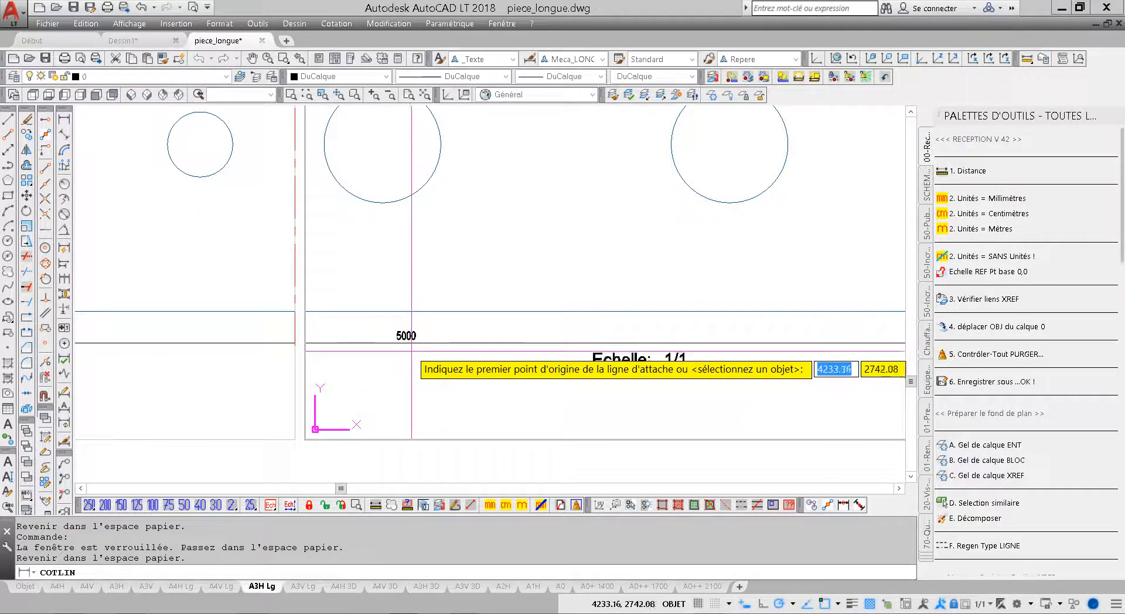
key("Escape")
key("Escape")
scroll(453, 337, "down", 6)
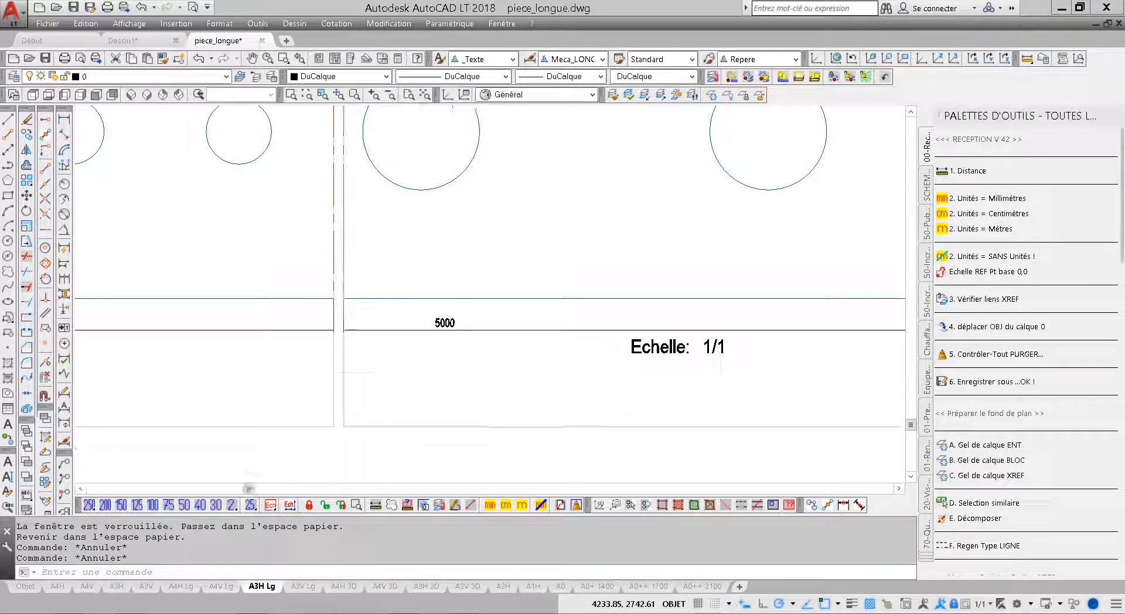
Step: Draw a diagonal line at 240° across the middle of the long part in model space
left_click(26, 586)
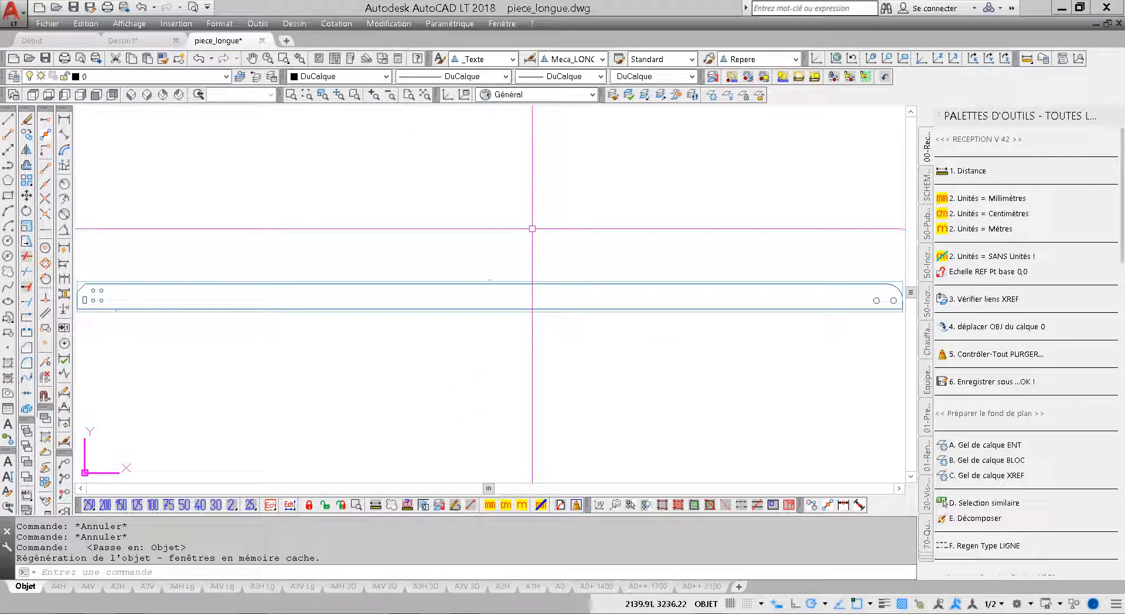
left_click(9, 119)
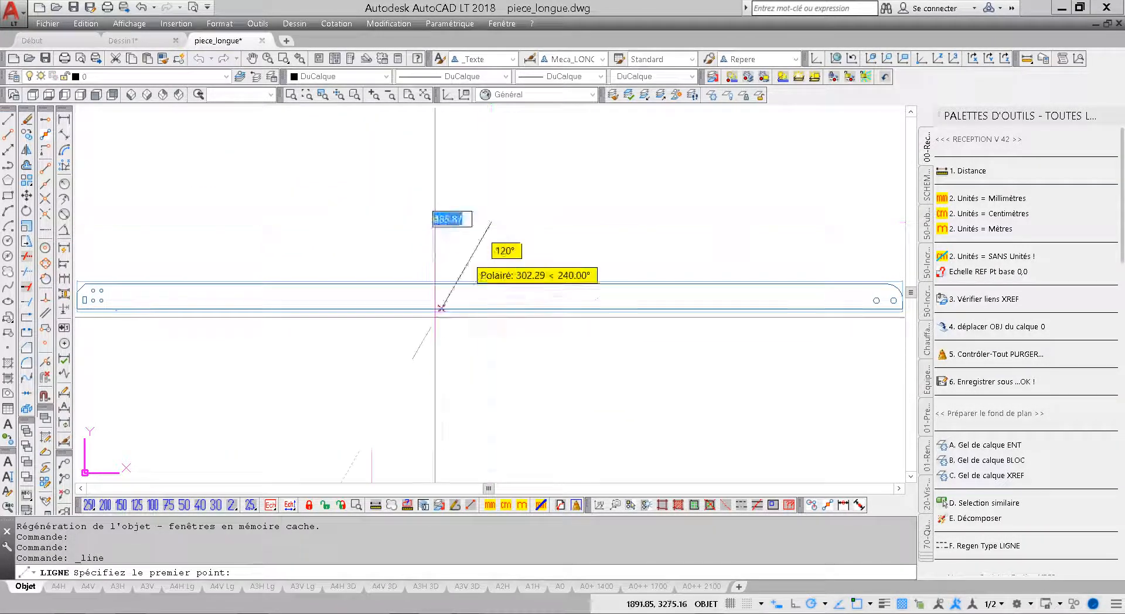
left_click(368, 437)
key("Return")
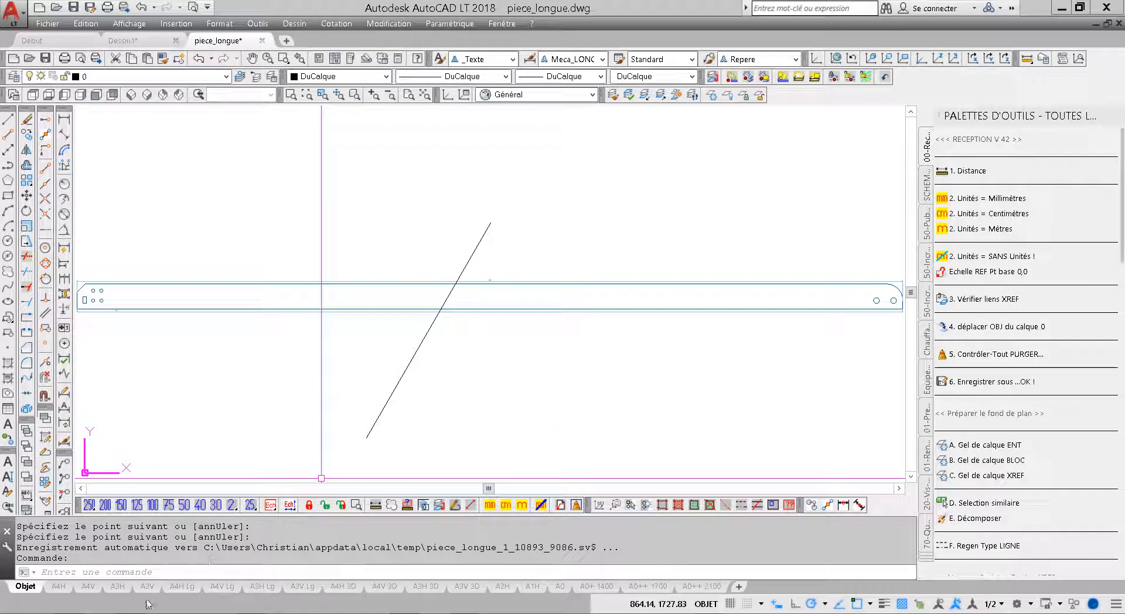
Step: Preview the plot of the A4H Lg layout and examine the broken view's overall dimension and the title block
left_click(175, 587)
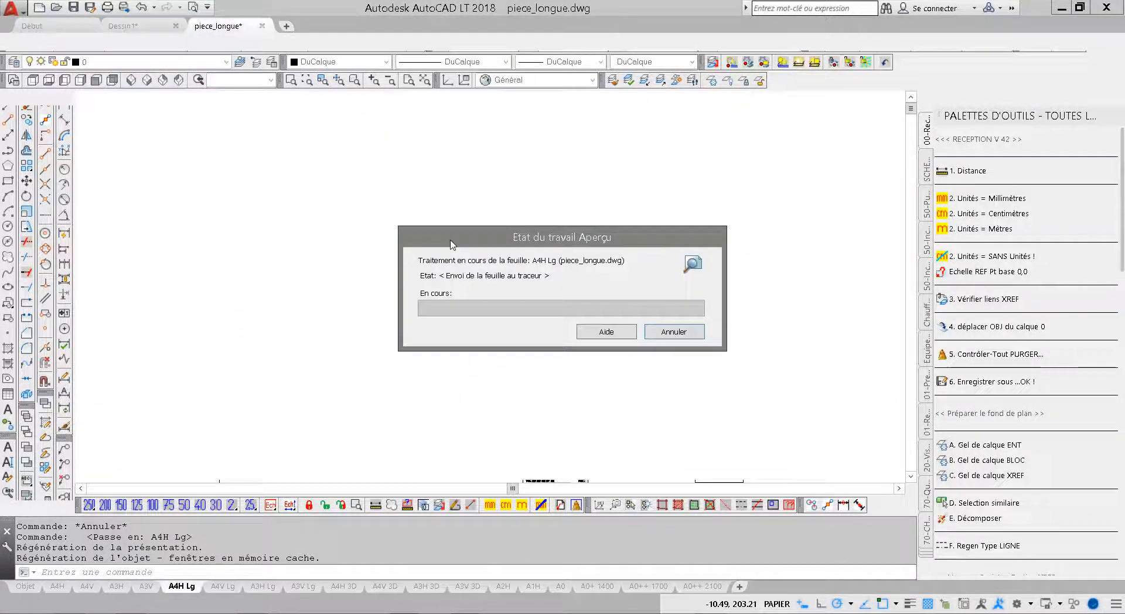
scroll(541, 235, "up", 2)
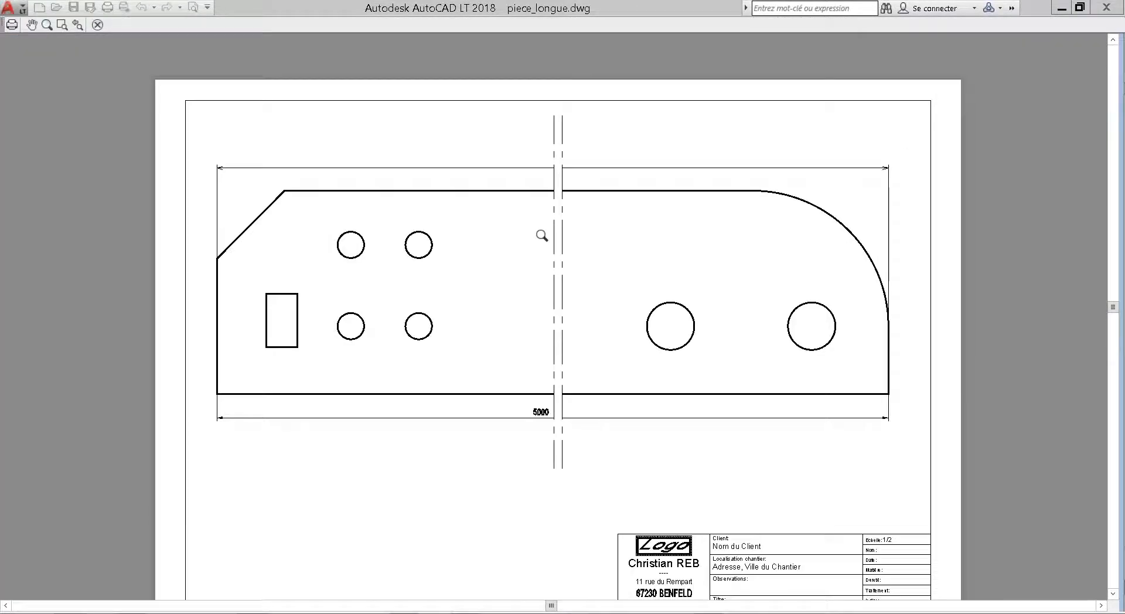
scroll(553, 297, "up", 2)
scroll(551, 296, "down", 2)
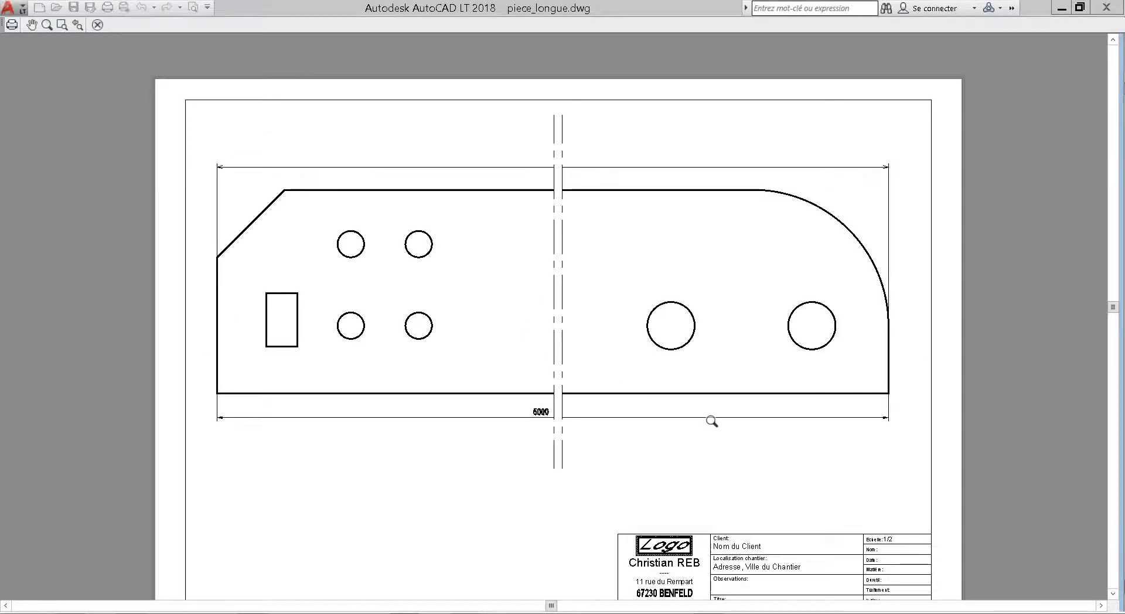
middle_click_drag(712, 421, 651, 319)
scroll(612, 507, "up", 6)
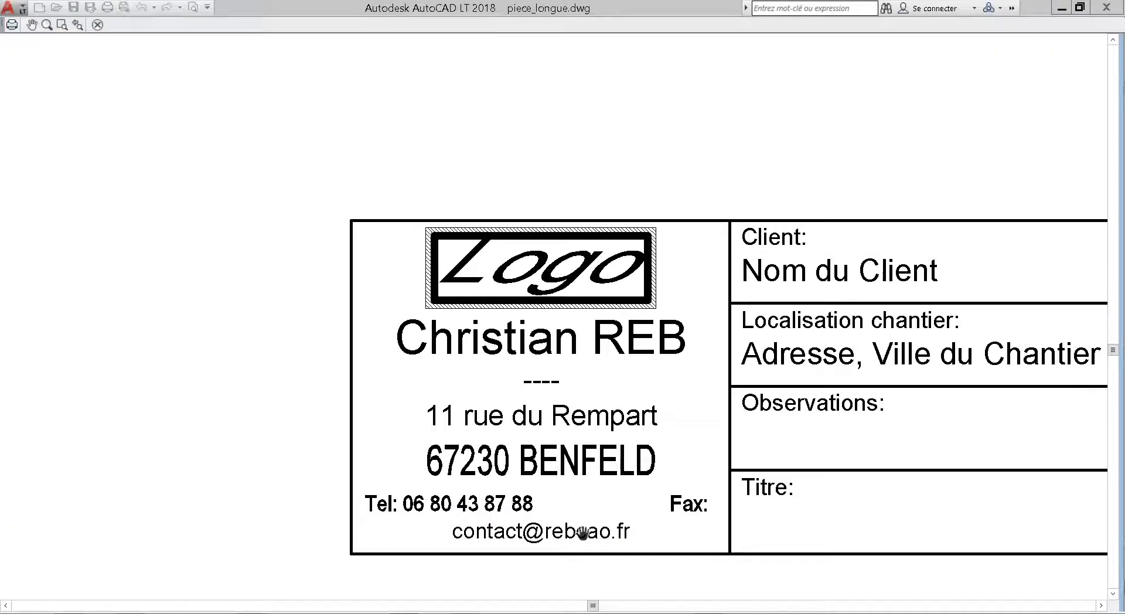